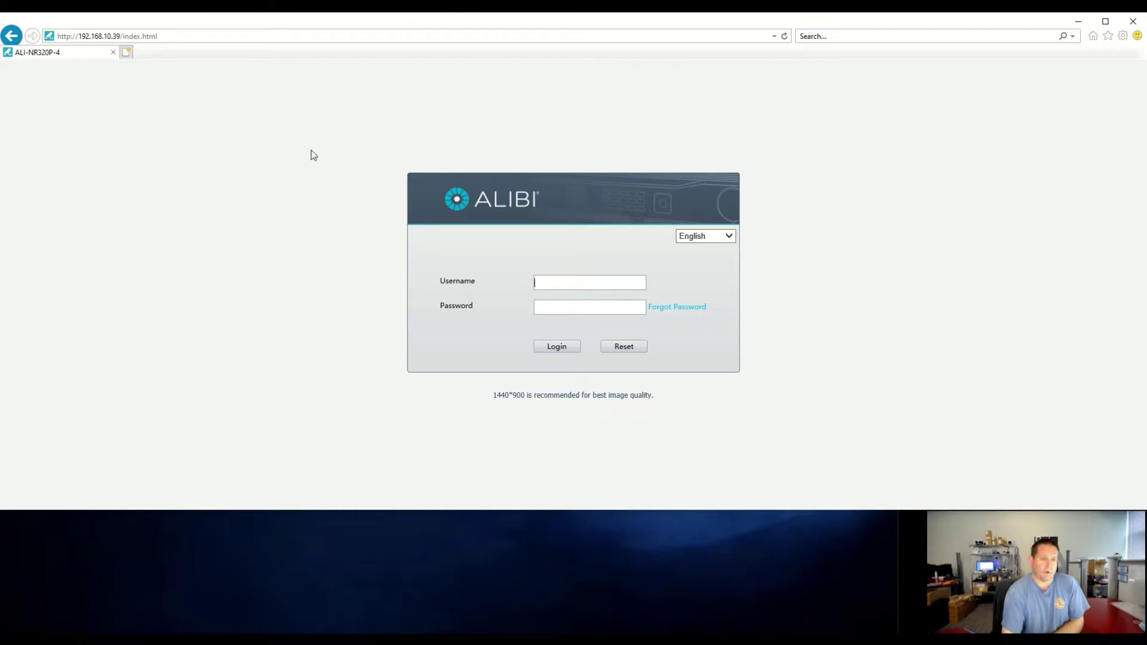
{"action": "left_click", "coordinate": [347, 39]}
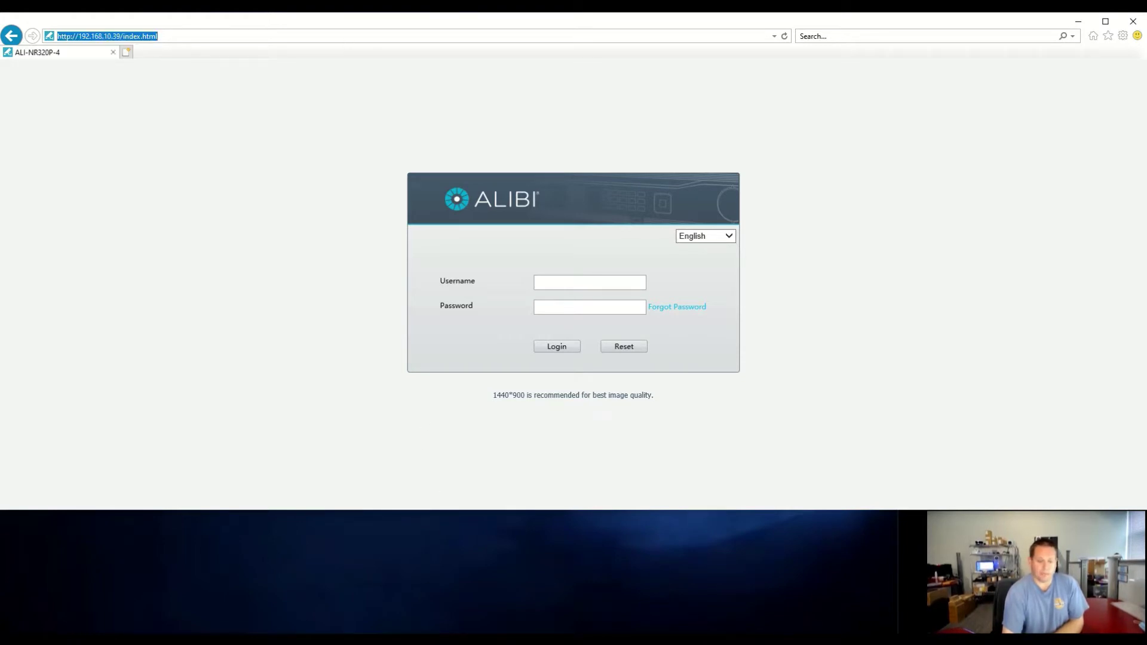
{"action": "left_click", "coordinate": [484, 391]}
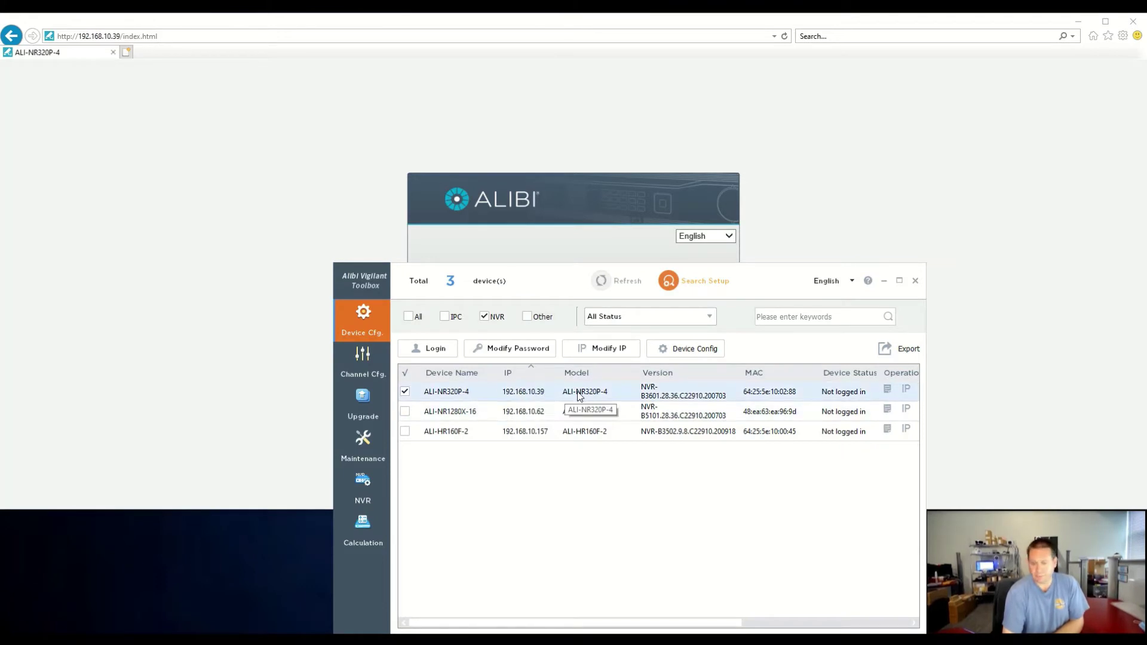
{"action": "left_click", "coordinate": [472, 398]}
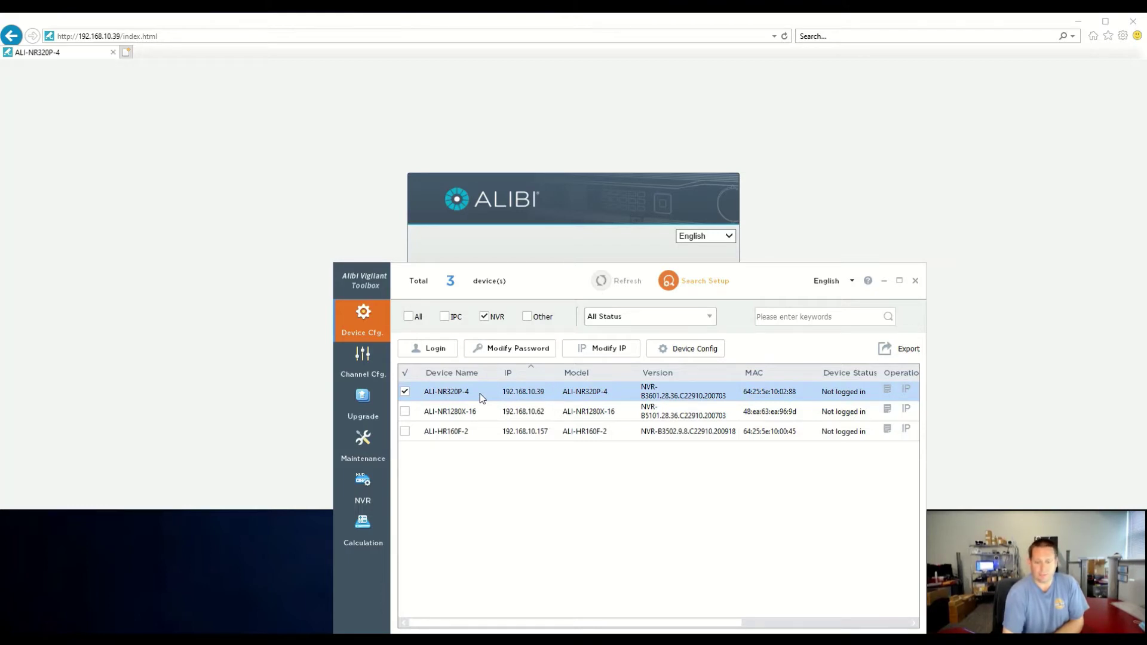
{"action": "left_click", "coordinate": [529, 260]}
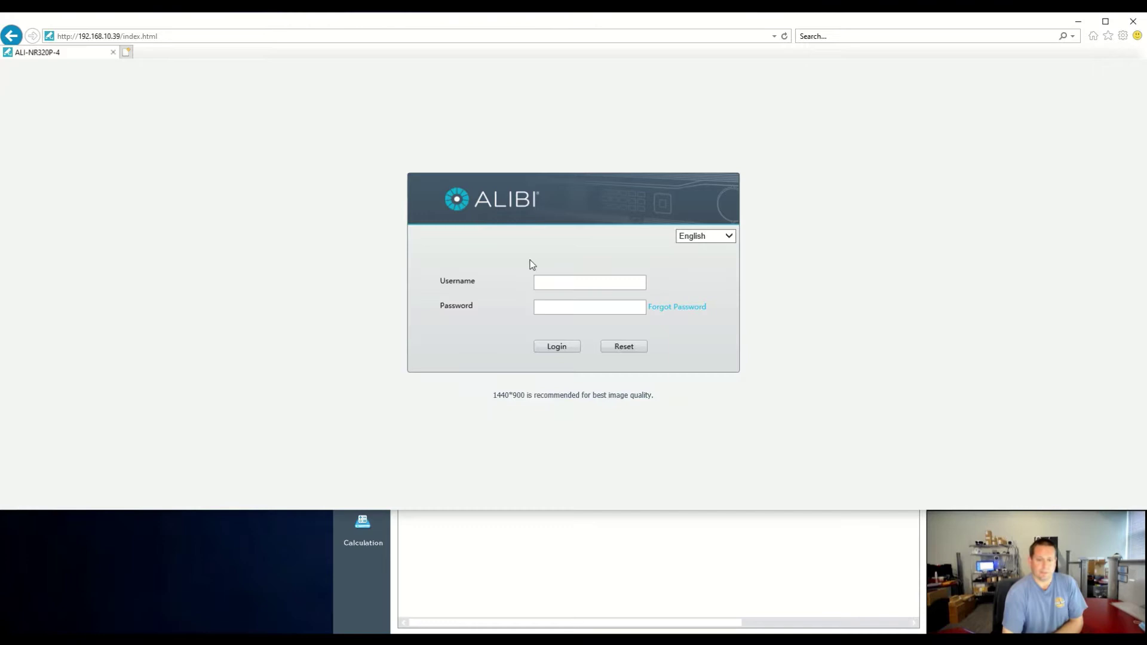
Log in to the NVR with the admin account and its password, then go to the Setup pages
{"action": "left_click", "coordinate": [570, 285]}
{"action": "type", "text": "admin"}
{"action": "key", "text": "Tab"}
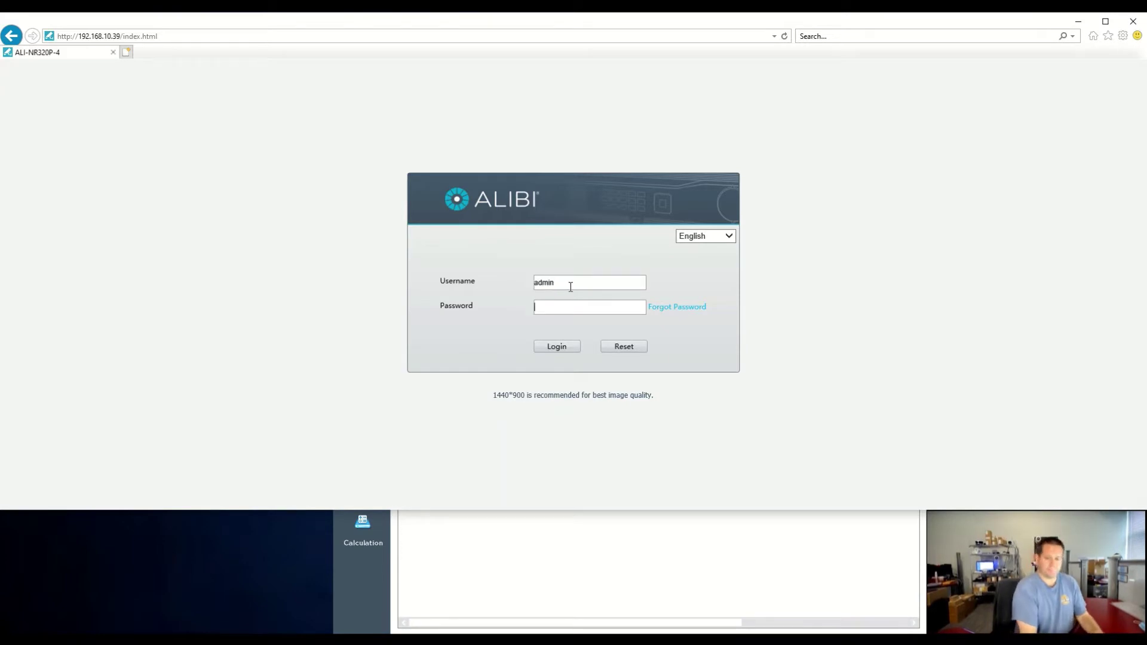
{"action": "type", "text": "*********"}
{"action": "key", "text": "Return"}
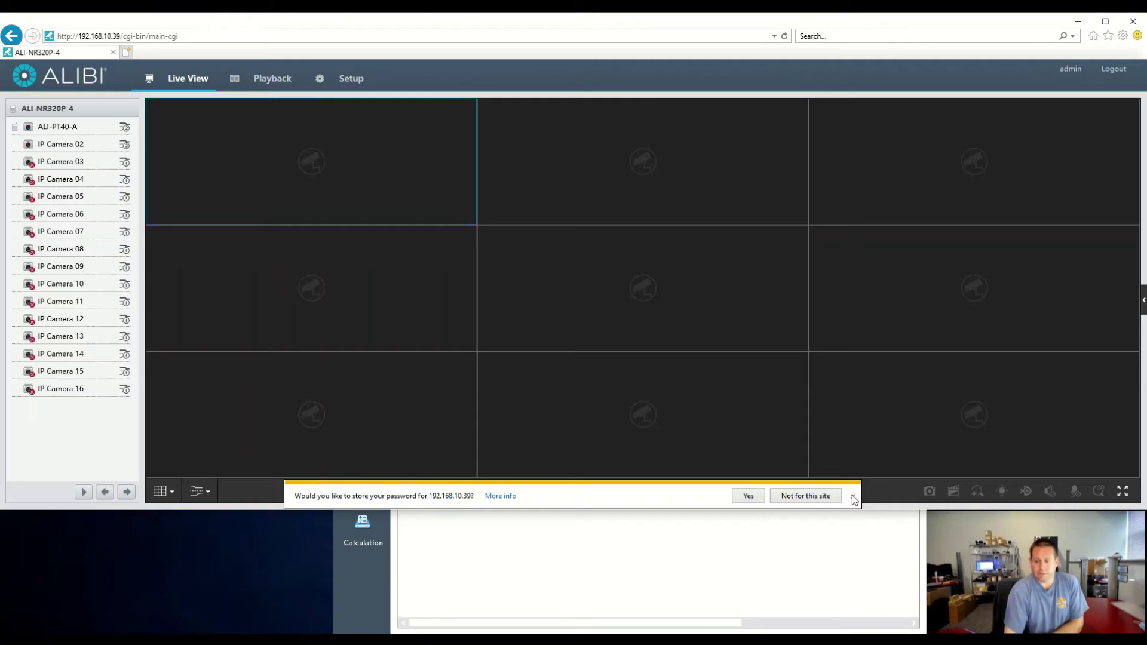
{"action": "left_click", "coordinate": [852, 496]}
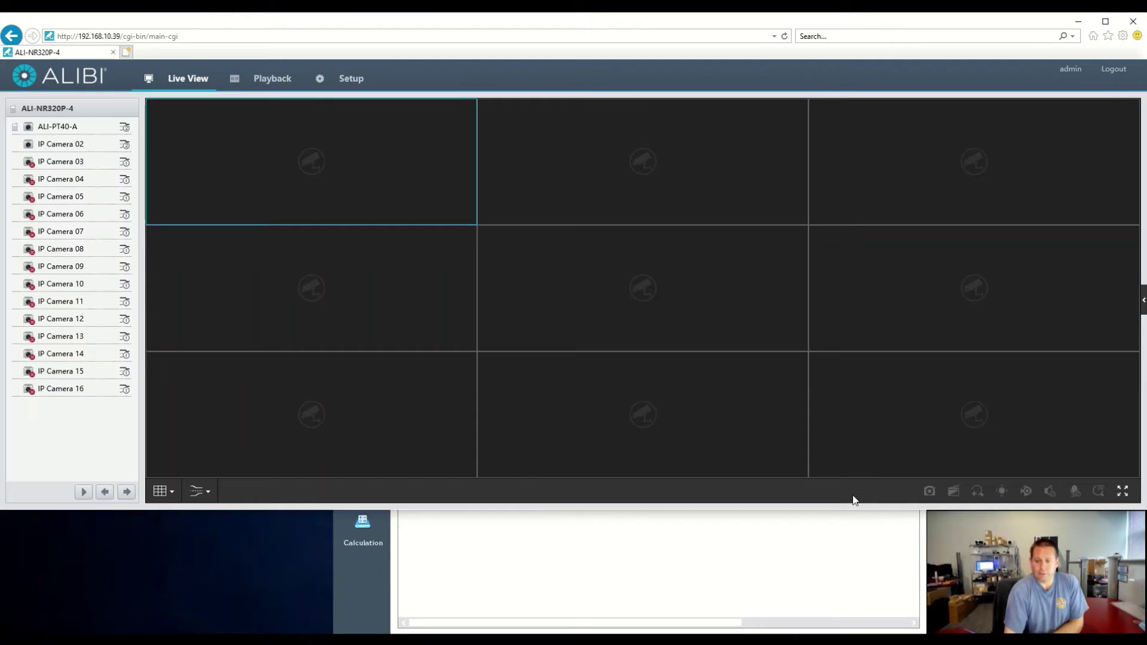
{"action": "left_click", "coordinate": [359, 83]}
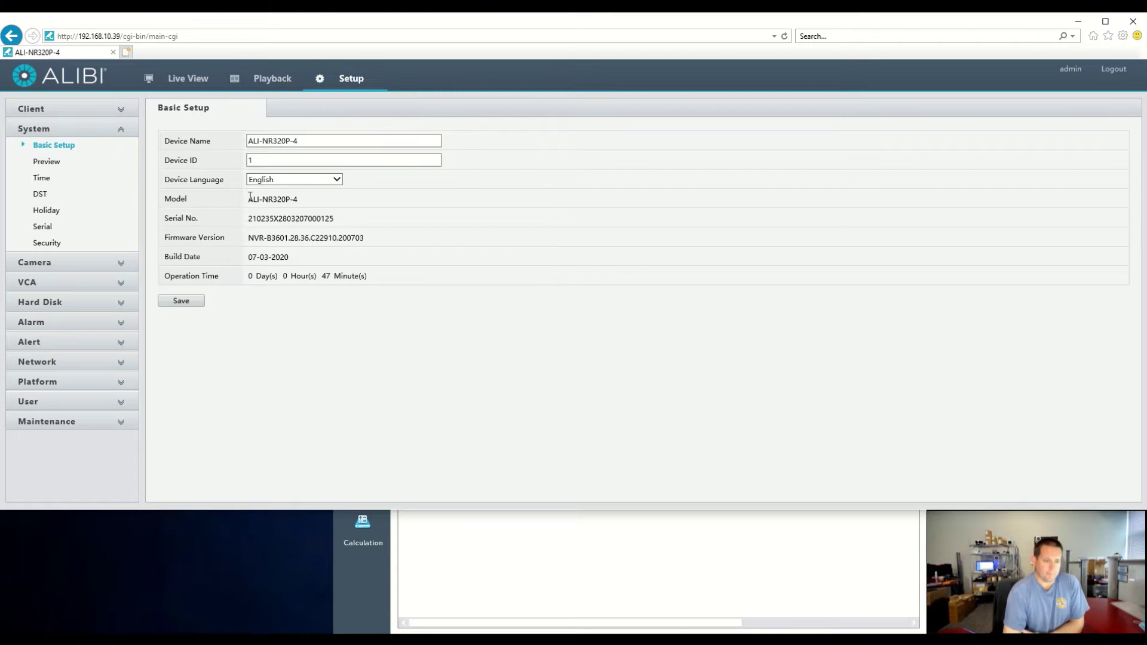
Open the Camera list and inspect rows D1 (ALI-PT40-A, 172.16.0.2) and D2
{"action": "left_click", "coordinate": [121, 263]}
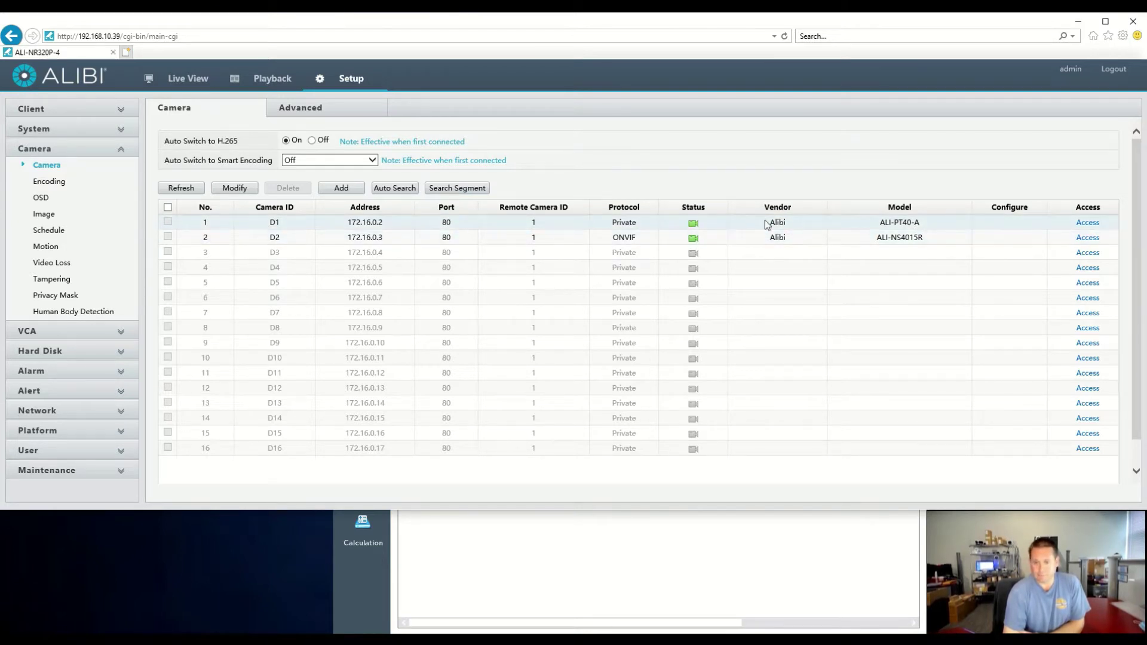
{"action": "double_click", "coordinate": [624, 223]}
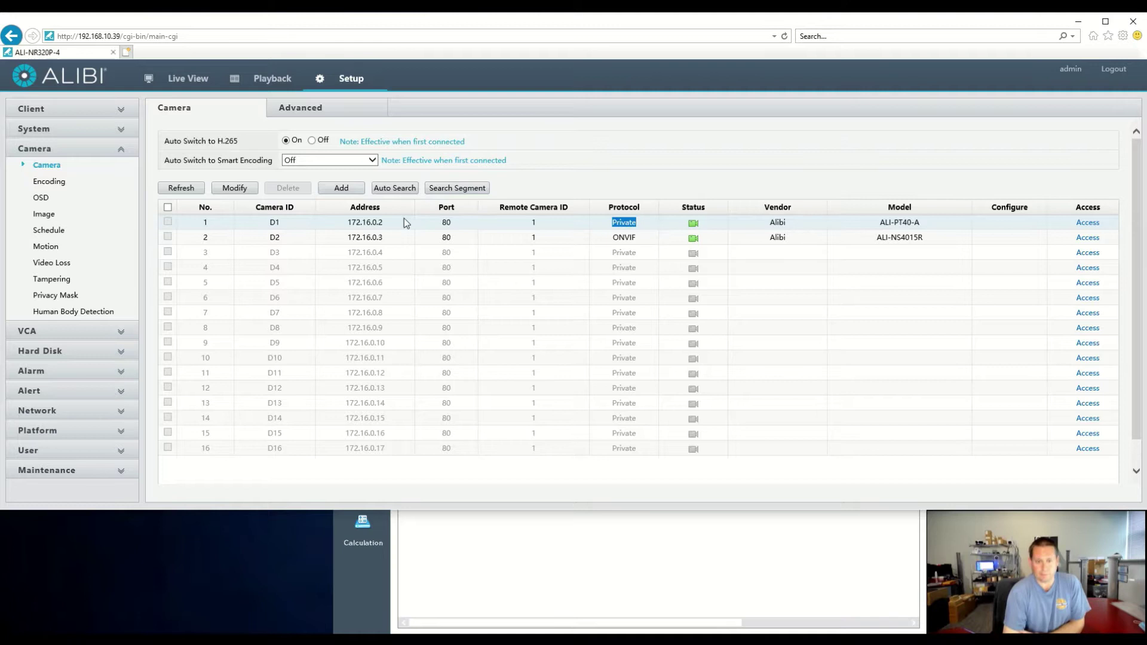
{"action": "left_click_drag", "start_coordinate": [387, 223], "coordinate": [339, 223]}
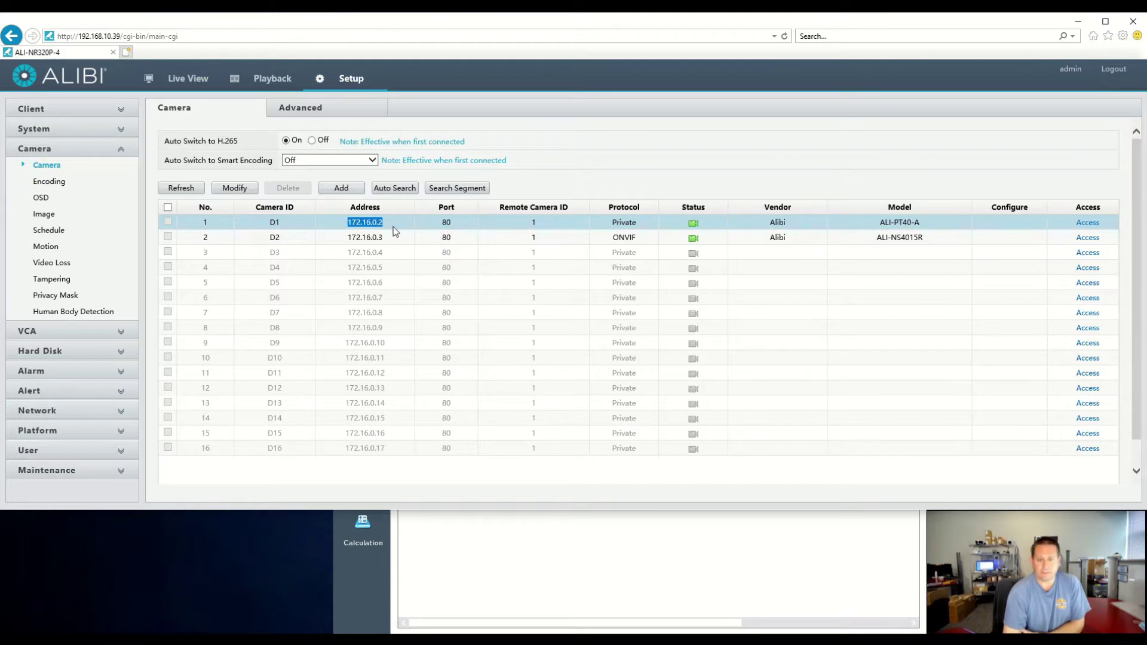
{"action": "left_click", "coordinate": [471, 242]}
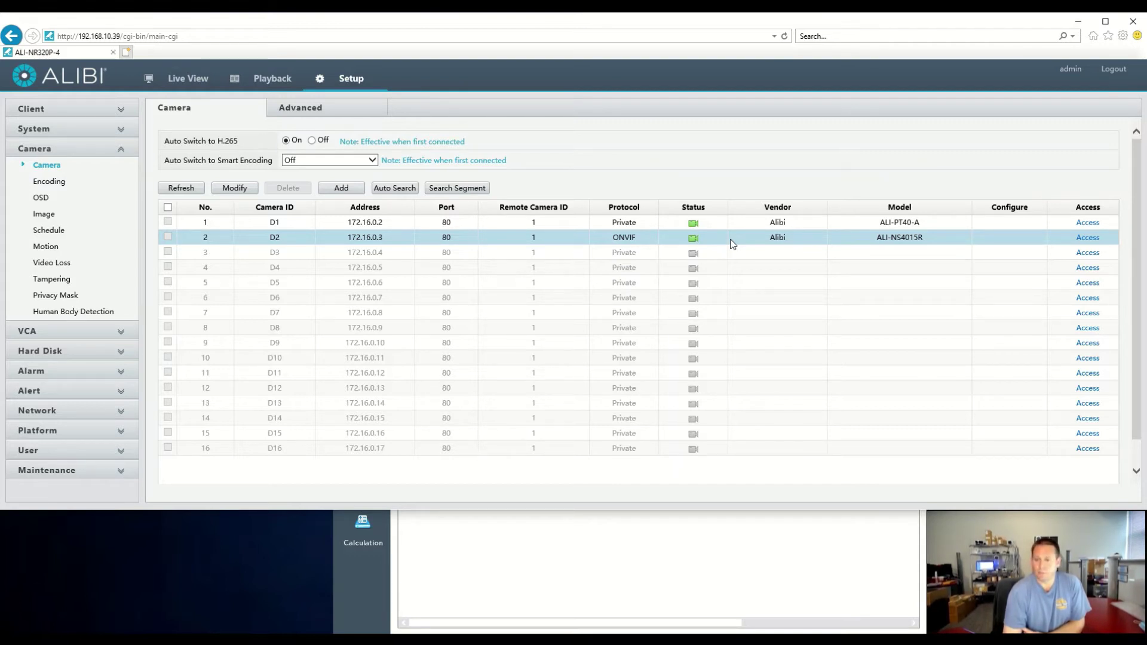
{"action": "left_click", "coordinate": [1086, 237]}
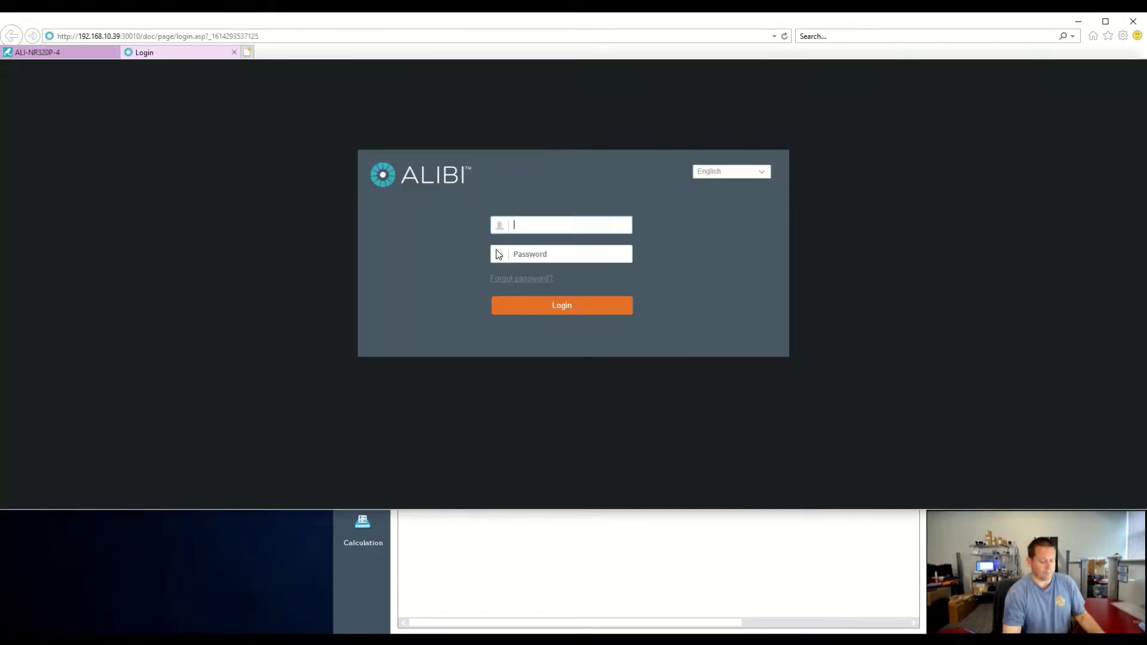
{"action": "type", "text": "admin"}
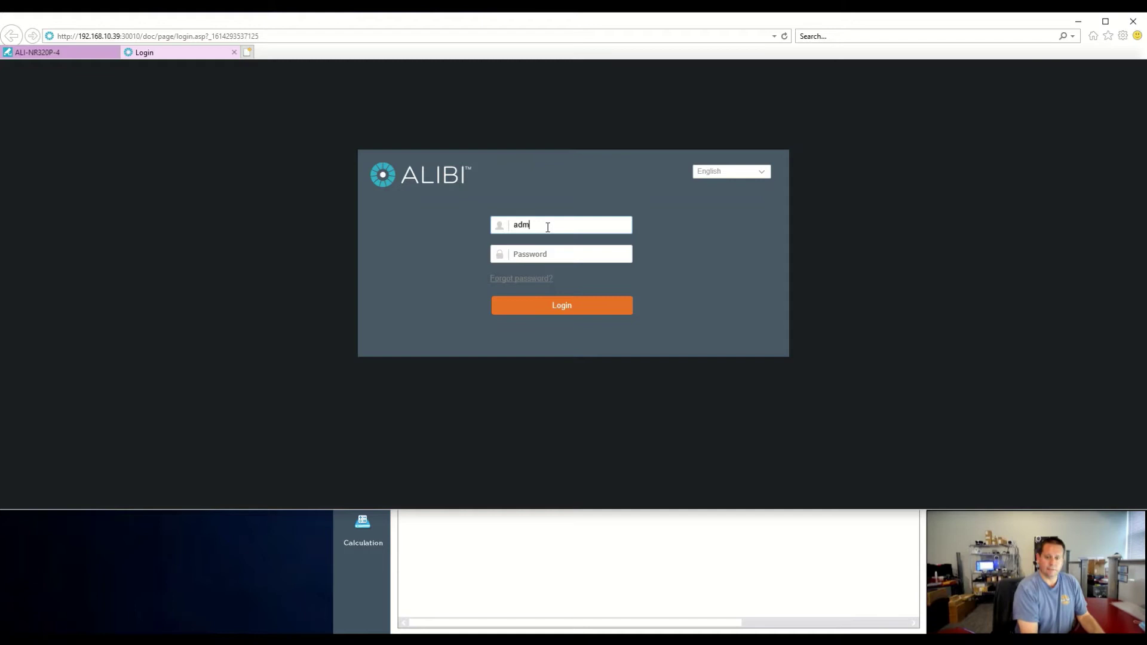
{"action": "key", "text": "Tab"}
{"action": "type", "text": "p"}
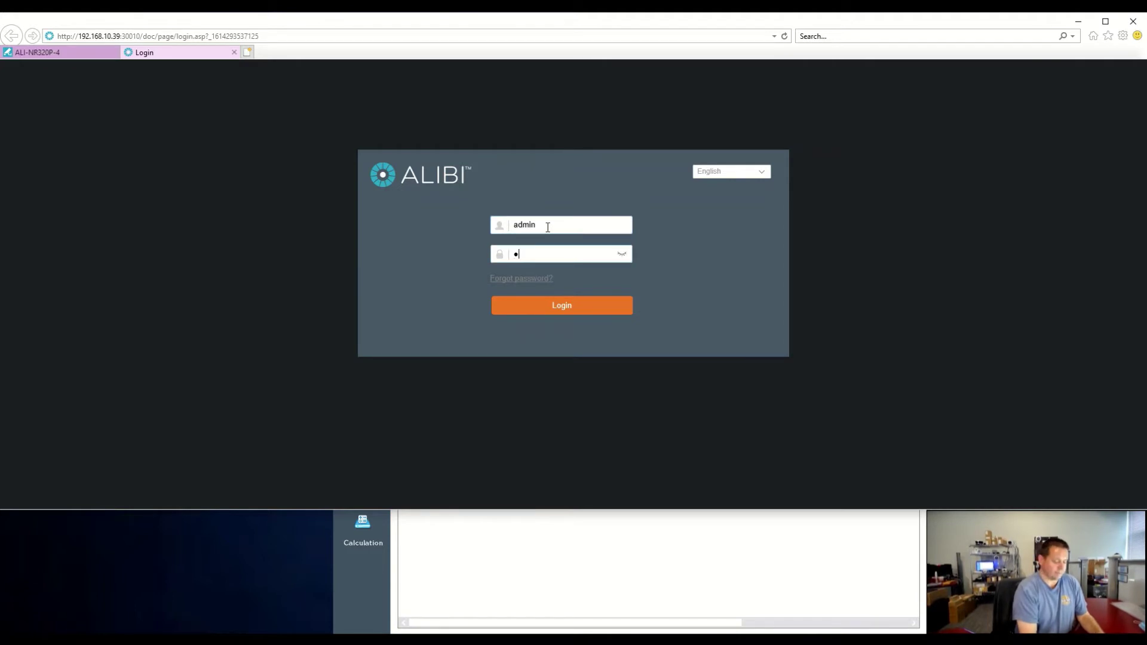
{"action": "type", "text": "assword1"}
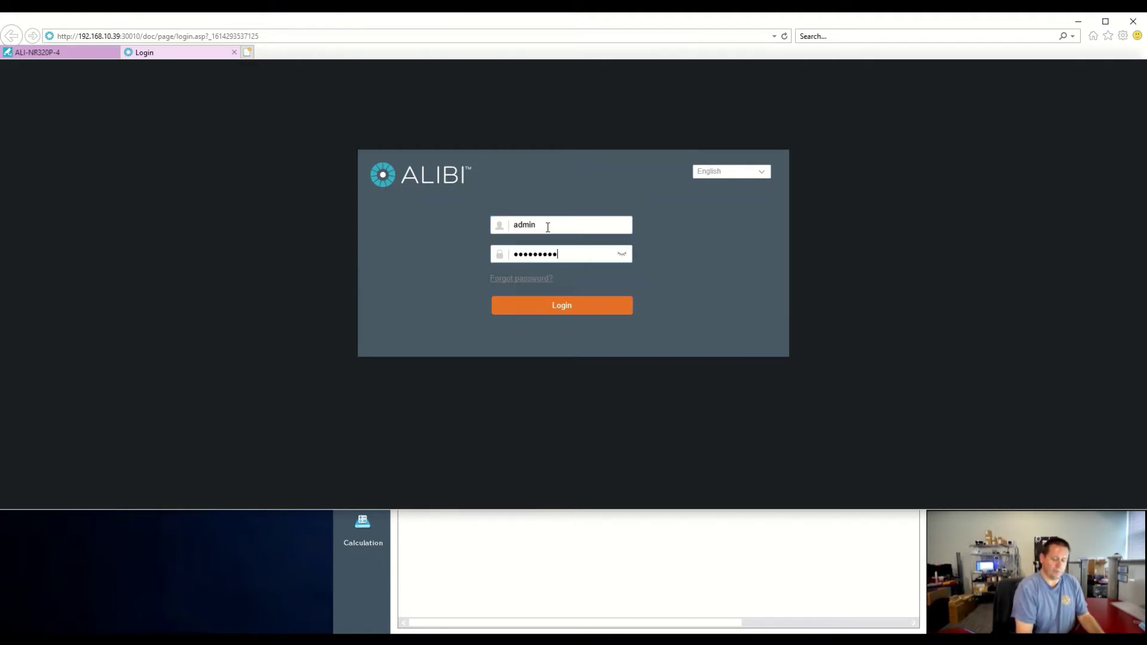
{"action": "left_click", "coordinate": [532, 307]}
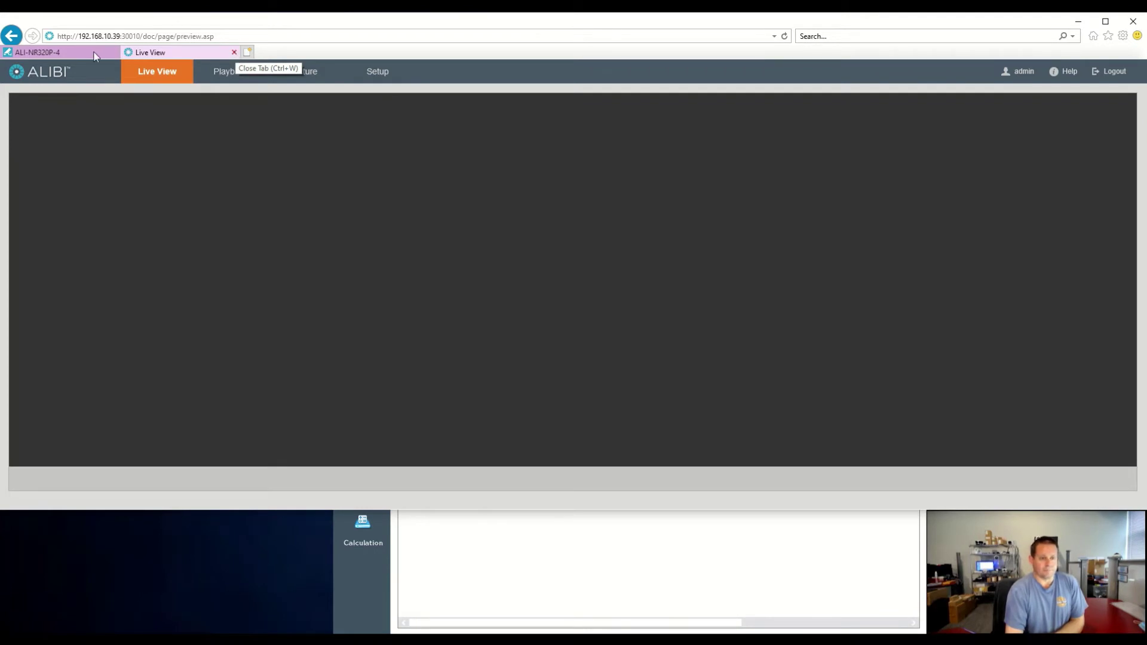
{"action": "key", "text": "ctrl+w"}
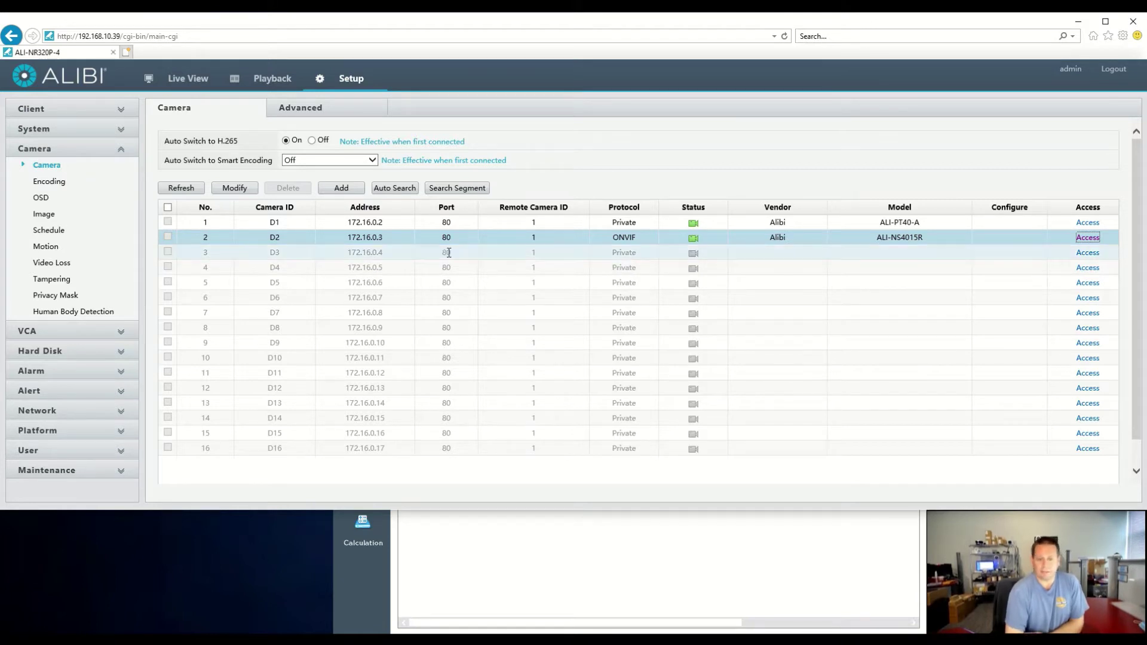
Add the ALI-XB81-UZAI camera at 192.168.10.106, picked from the network search, and save it
{"action": "left_click", "coordinate": [341, 189]}
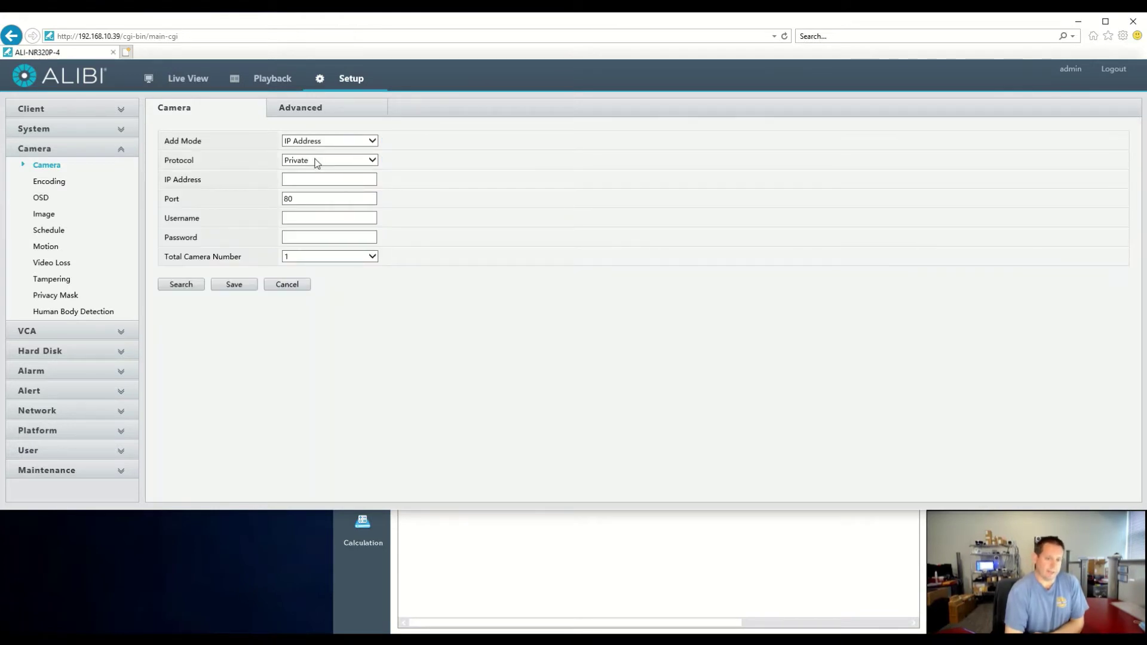
{"action": "left_click", "coordinate": [316, 179]}
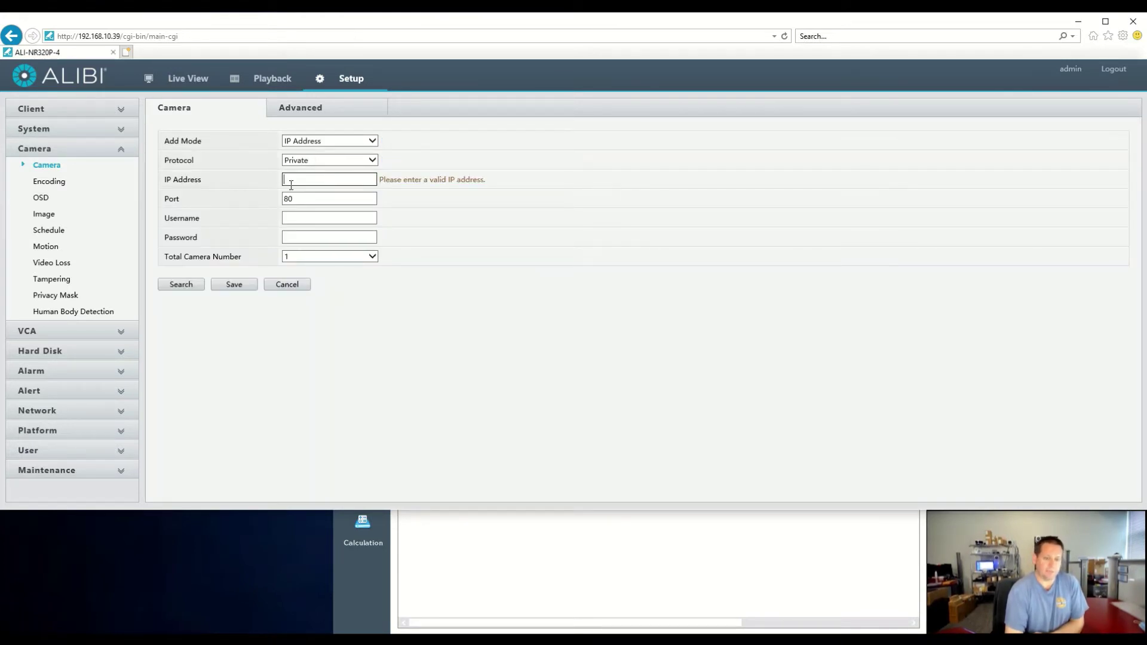
{"action": "left_click", "coordinate": [191, 285]}
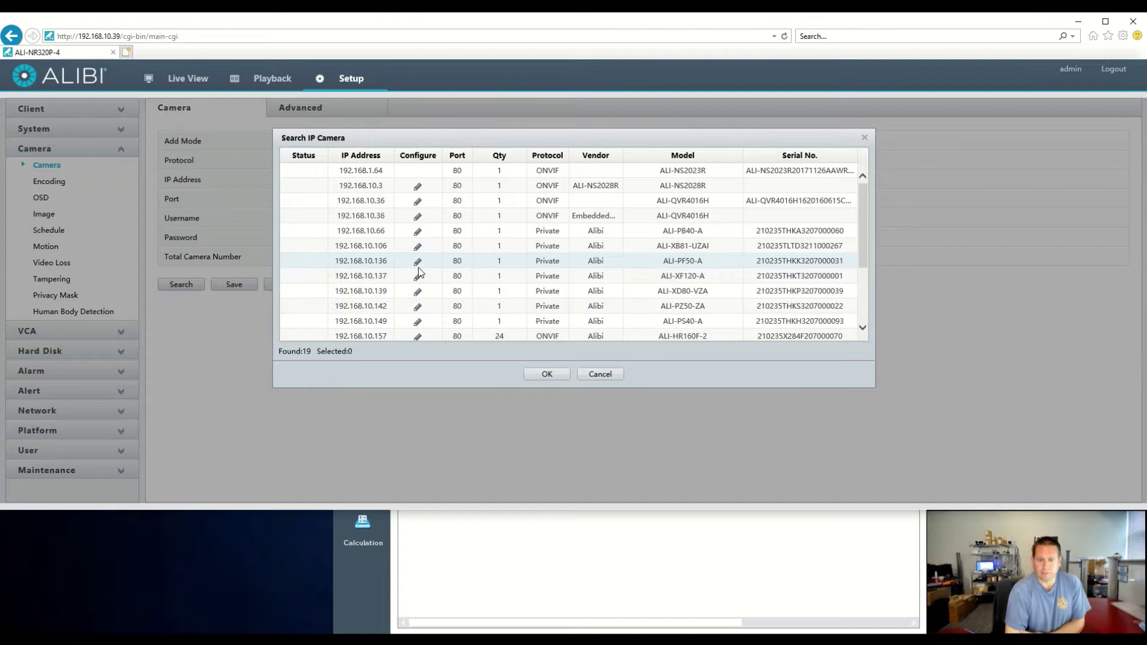
{"action": "left_click", "coordinate": [553, 246]}
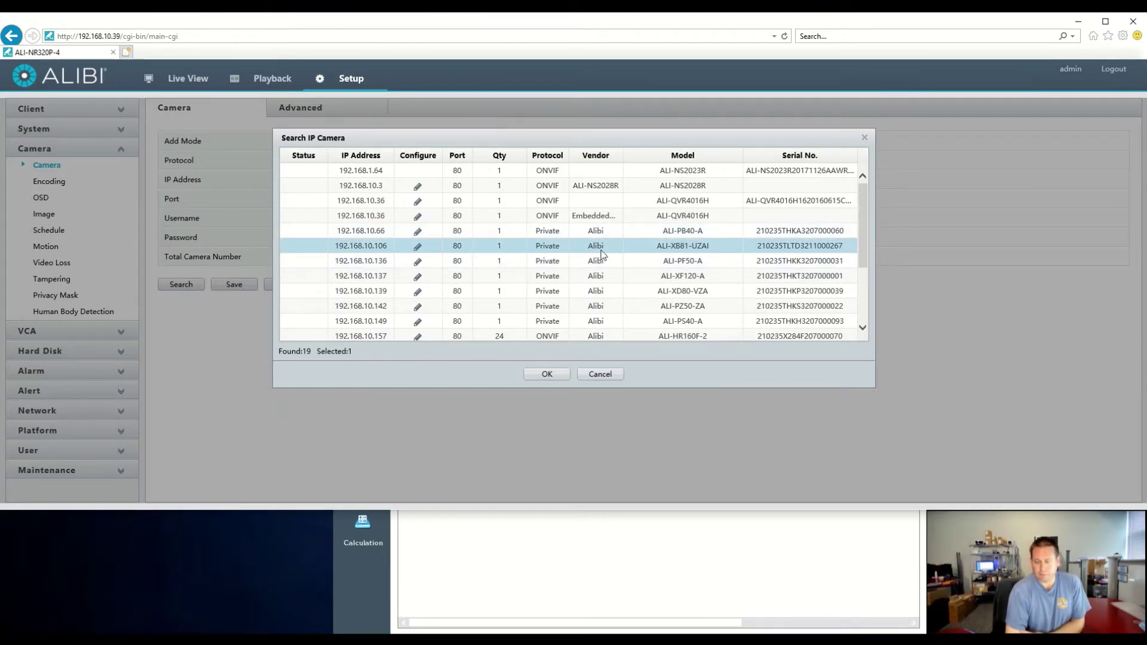
{"action": "left_click", "coordinate": [548, 374]}
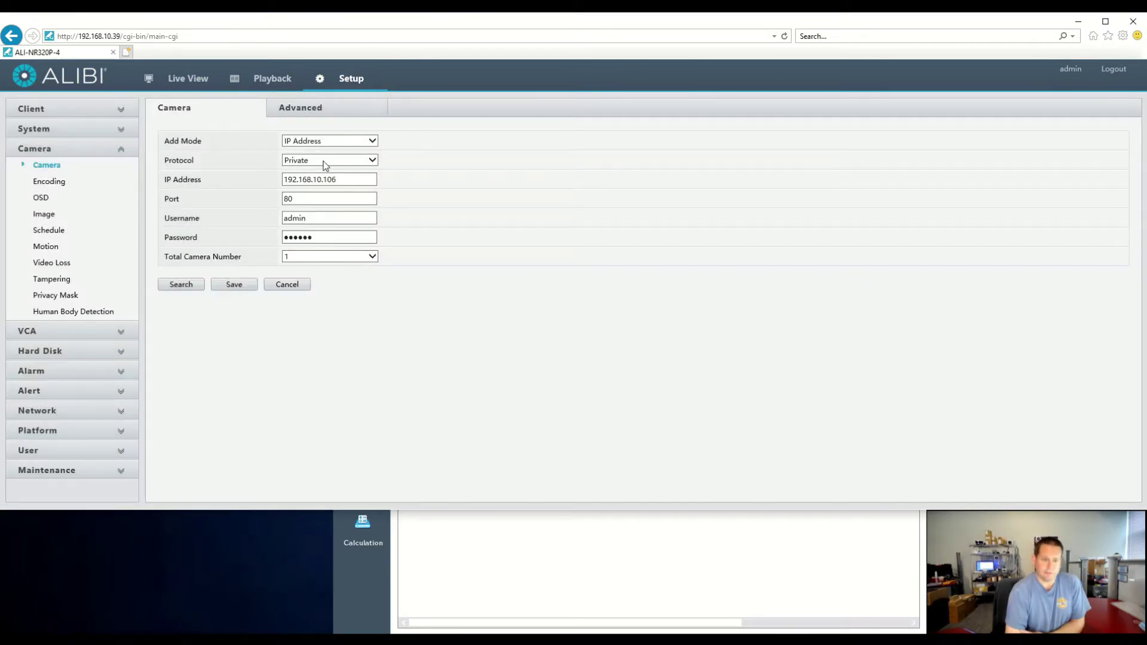
{"action": "left_click", "coordinate": [239, 288]}
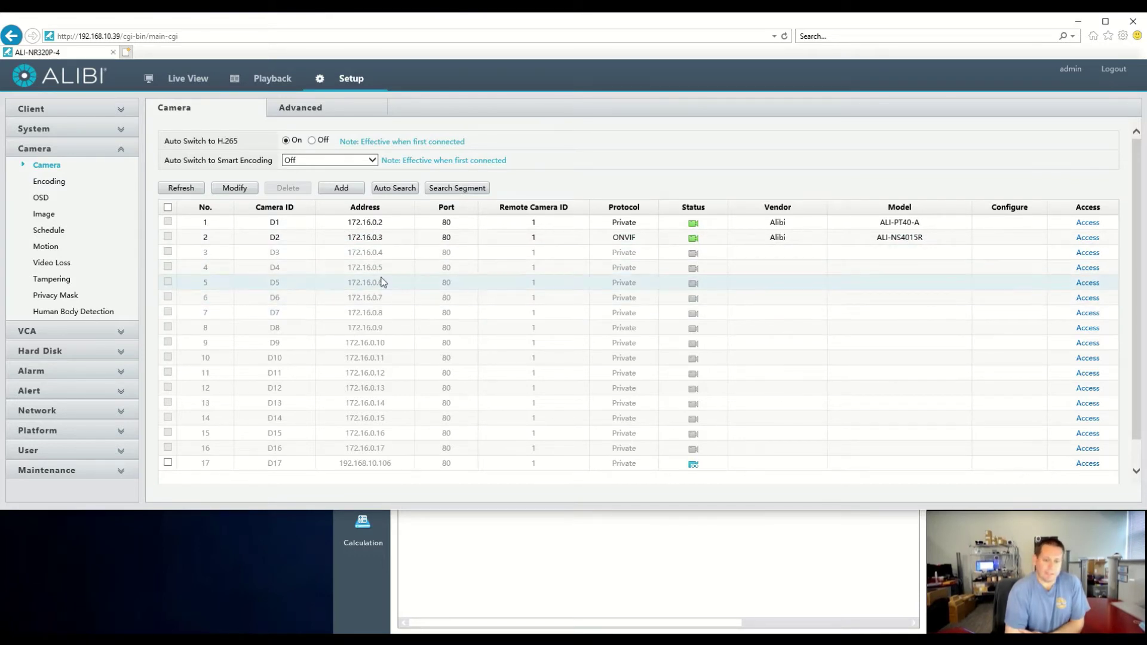
Refresh the camera list until D17 shows online as an Alibi ALI-XB81-UZAI
{"action": "scroll", "coordinate": [410, 314], "scroll_direction": "down", "scroll_amount": 1}
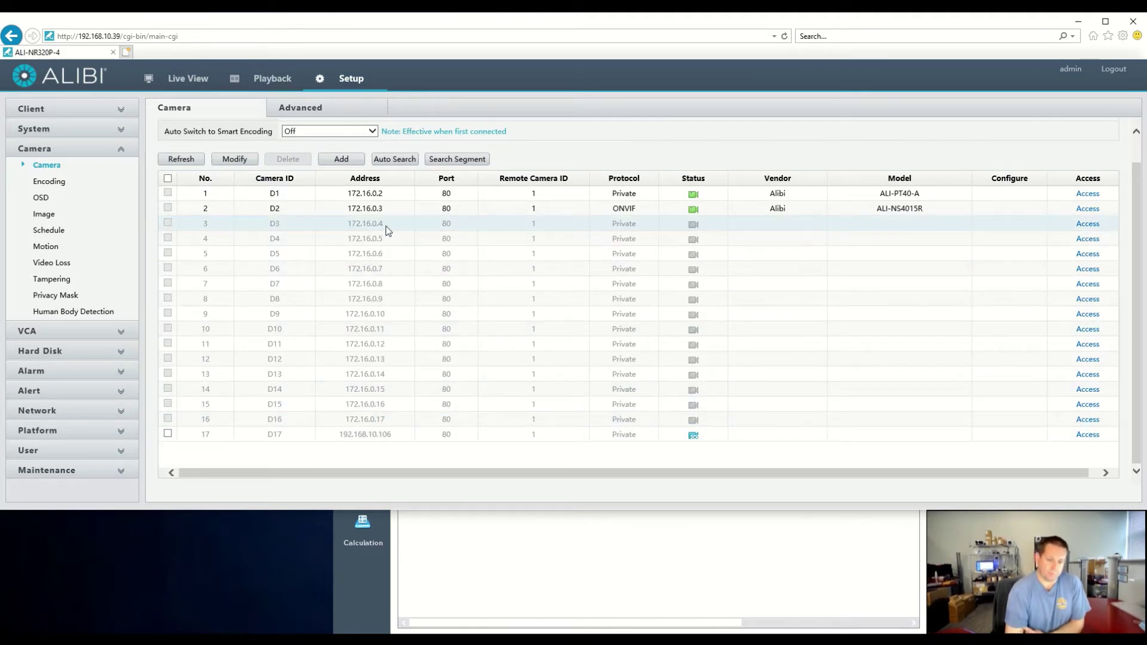
{"action": "left_click", "coordinate": [188, 160]}
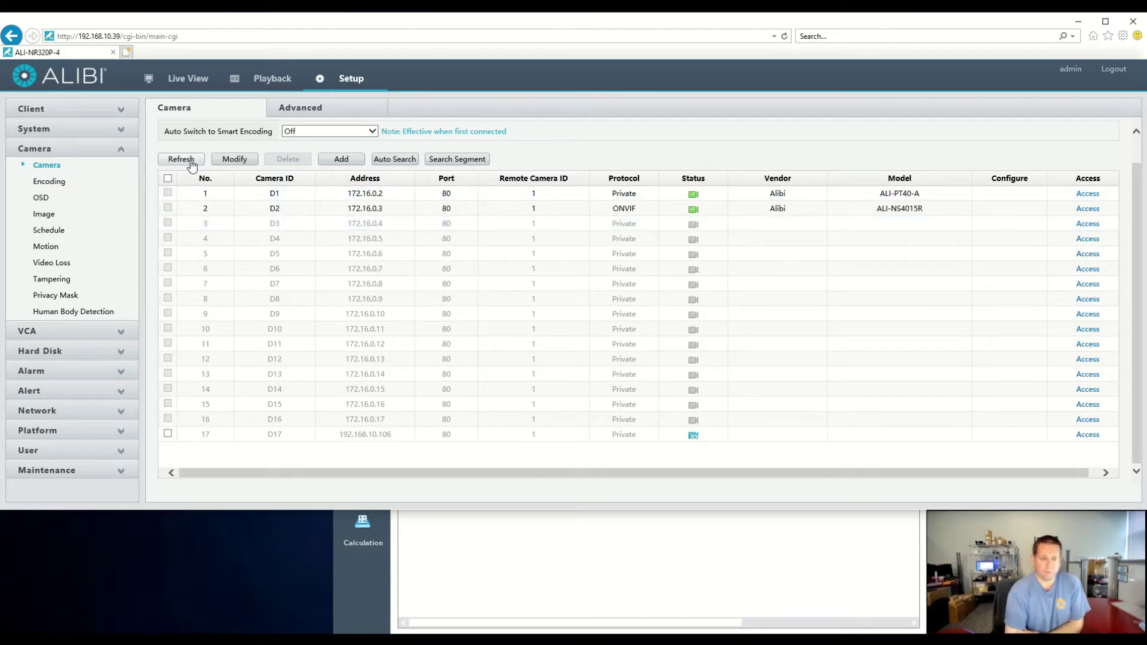
{"action": "left_click", "coordinate": [192, 164]}
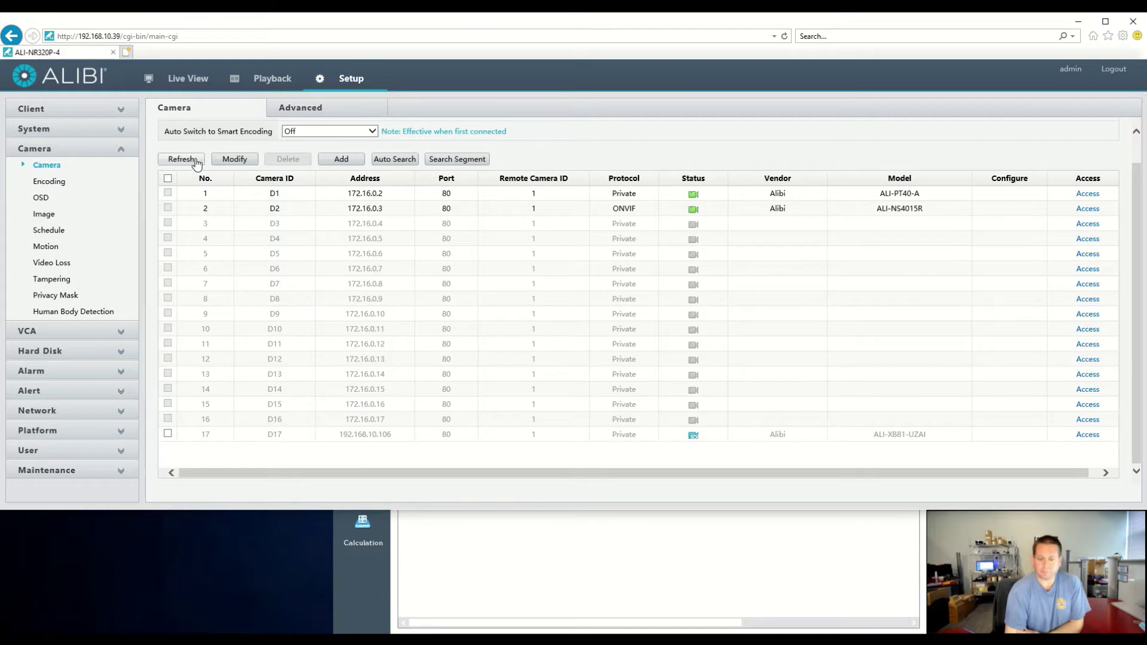
{"action": "left_click", "coordinate": [197, 161]}
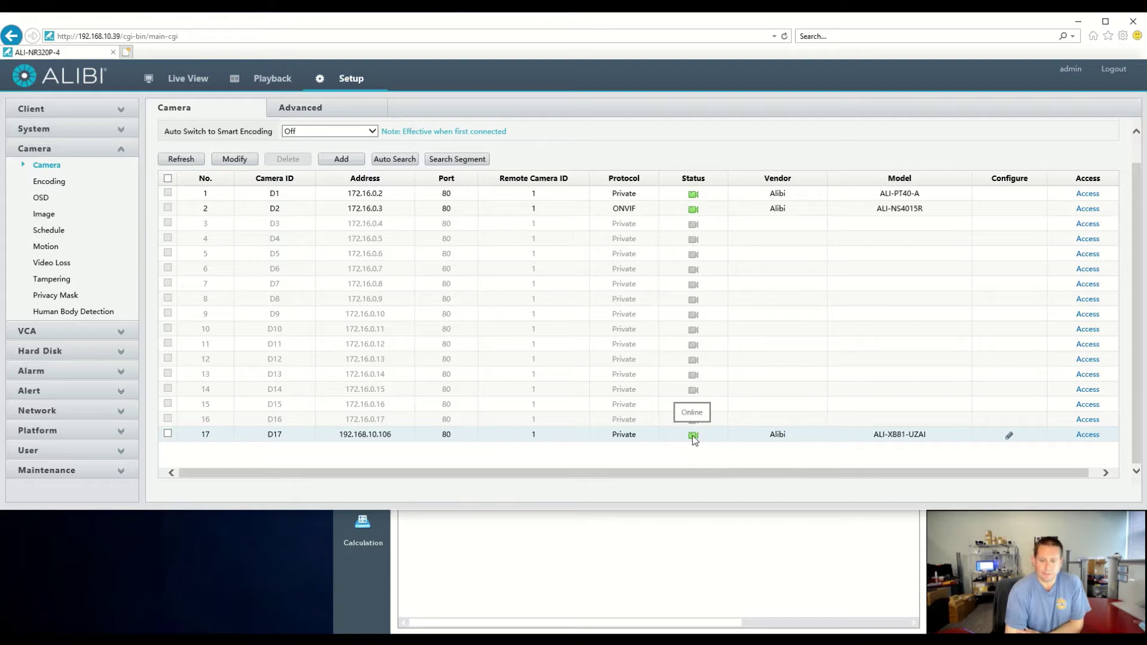
In Live View, play ALI-PT40-A, IP Camera 02 and ALI-XB81-UZAI in three grid tiles
{"action": "left_click", "coordinate": [191, 82]}
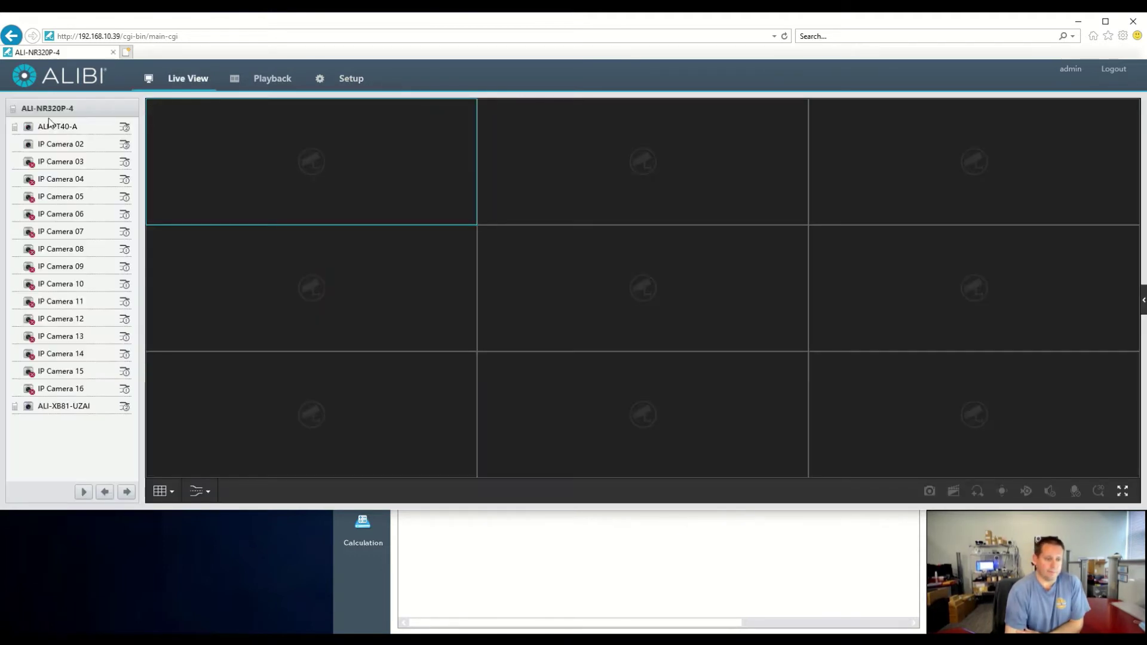
{"action": "double_click", "coordinate": [39, 128]}
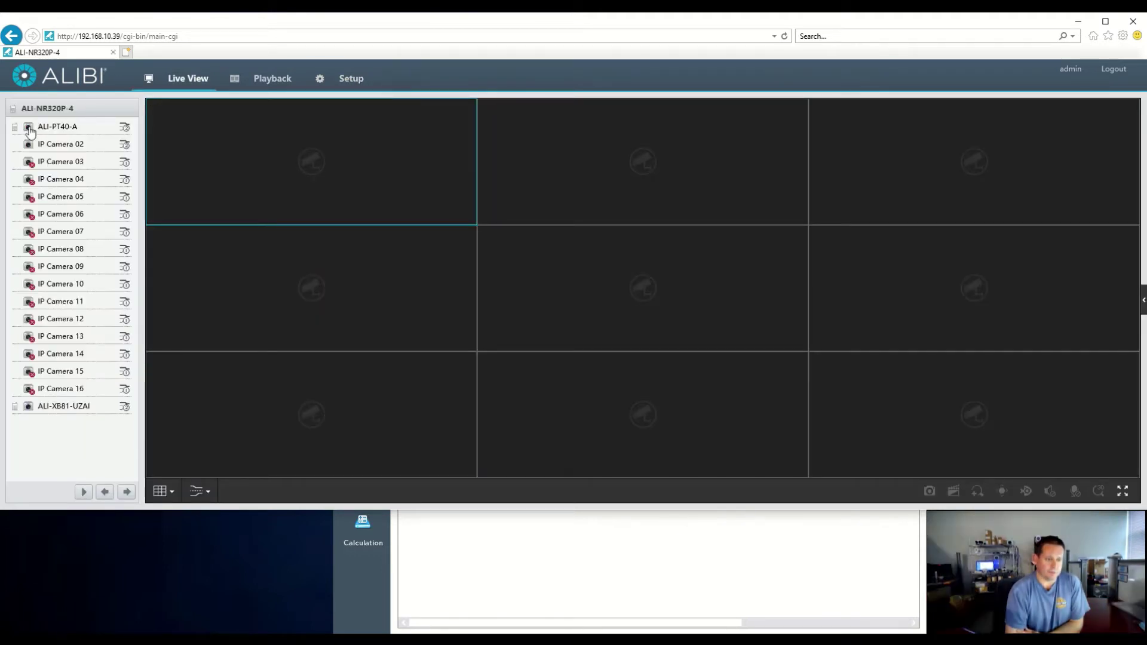
{"action": "left_click", "coordinate": [554, 150]}
{"action": "double_click", "coordinate": [32, 146]}
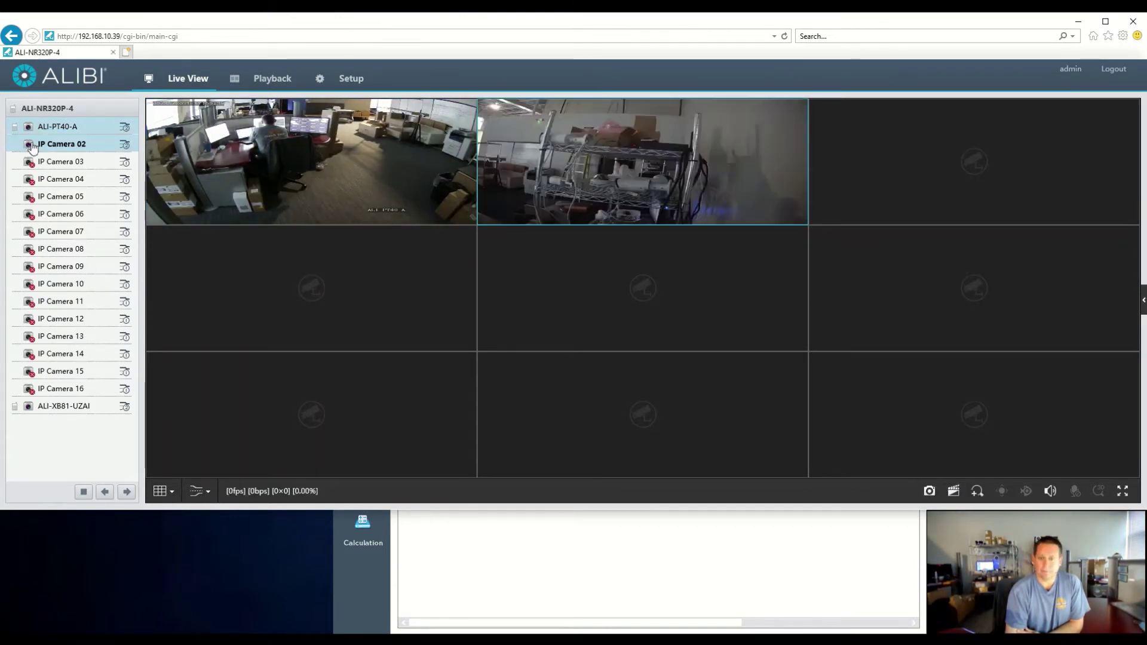
{"action": "left_click", "coordinate": [251, 311]}
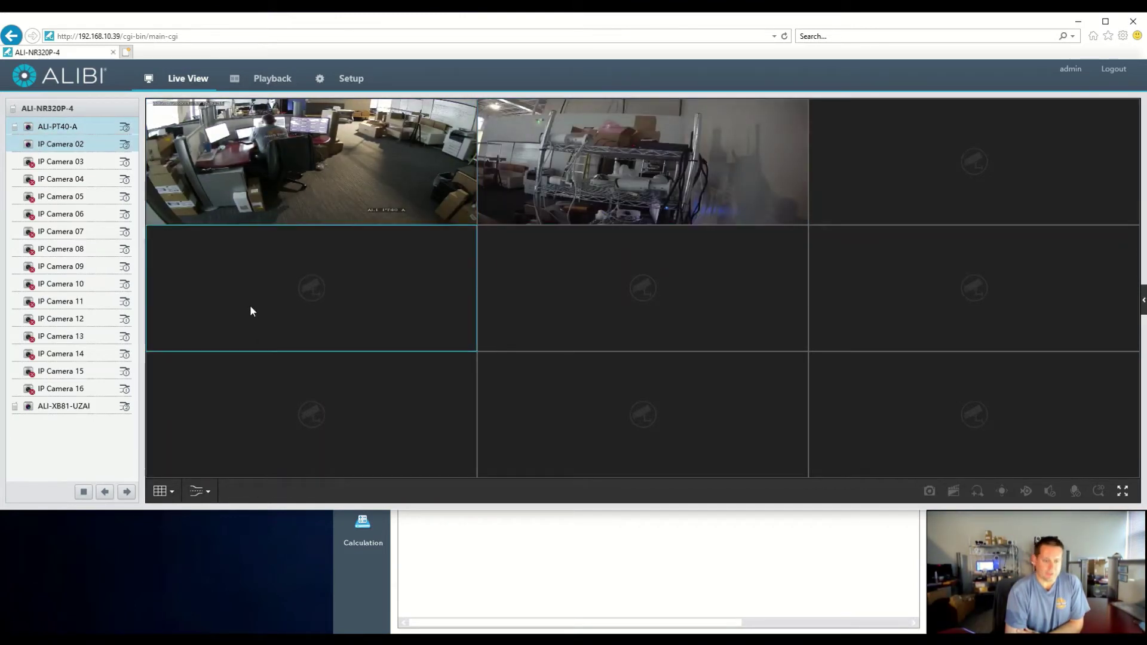
{"action": "double_click", "coordinate": [31, 409]}
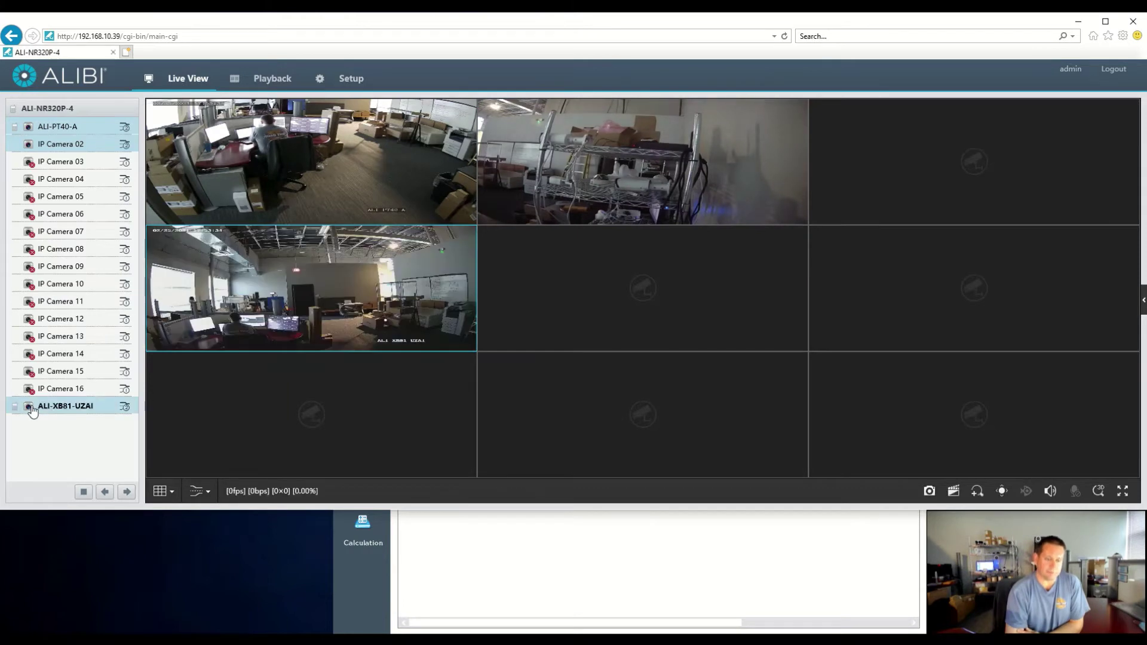
Open the NVR's add-camera form and select the inactive ALI-NS2023R (192.168.1.64) in the Discovery Tool
{"action": "left_click", "coordinate": [353, 79]}
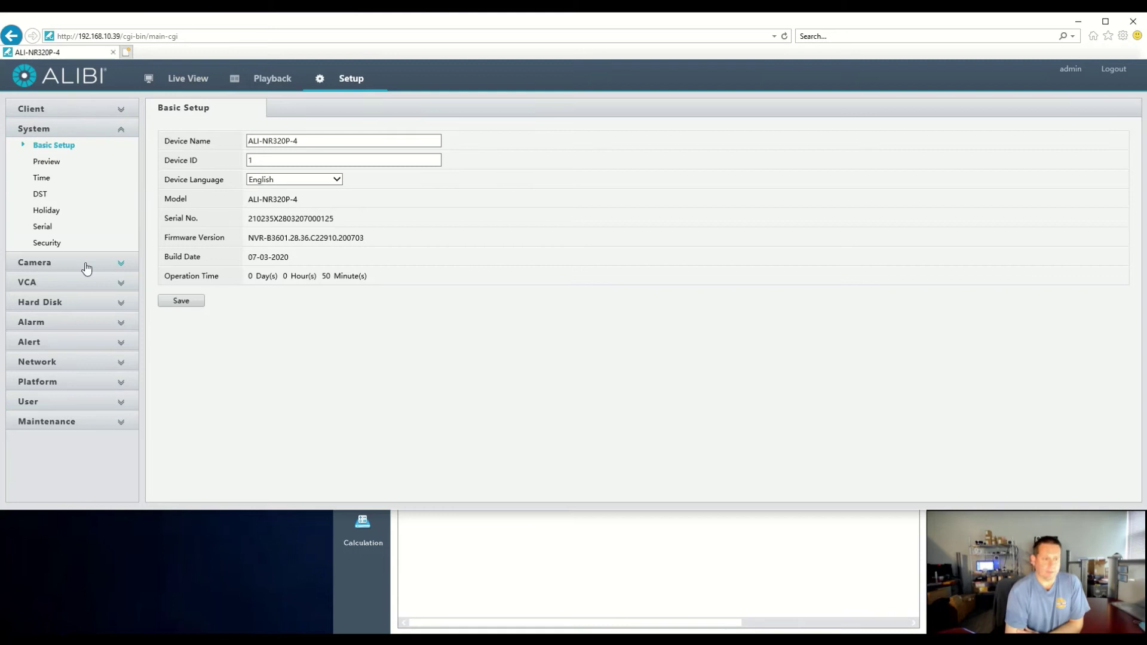
{"action": "left_click", "coordinate": [88, 266]}
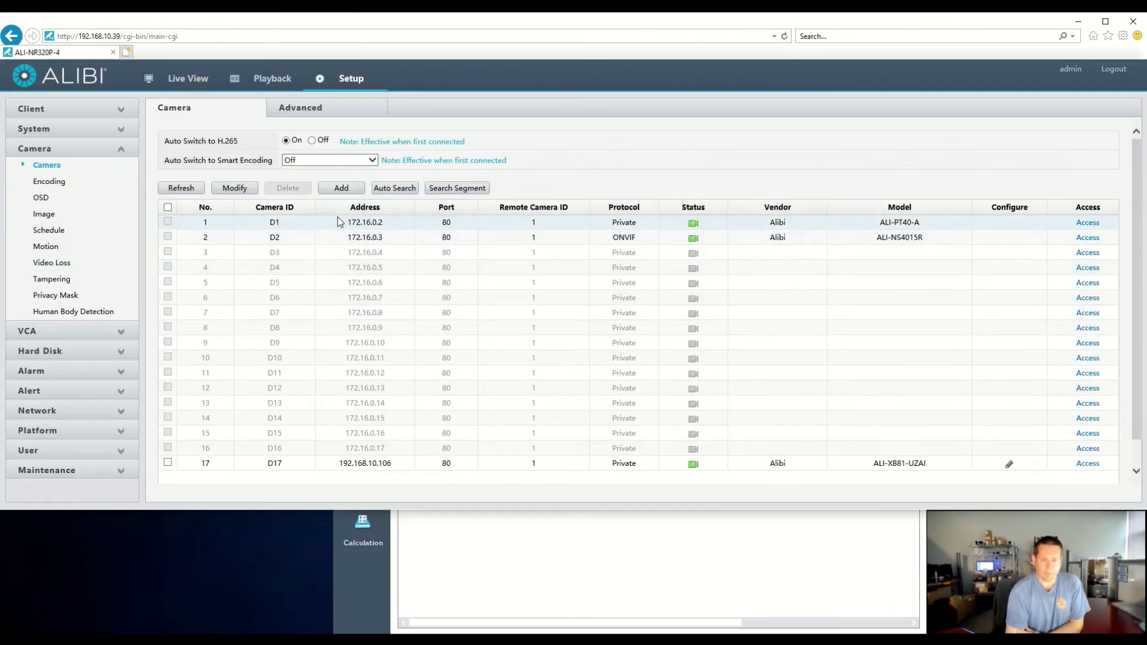
{"action": "left_click", "coordinate": [346, 188]}
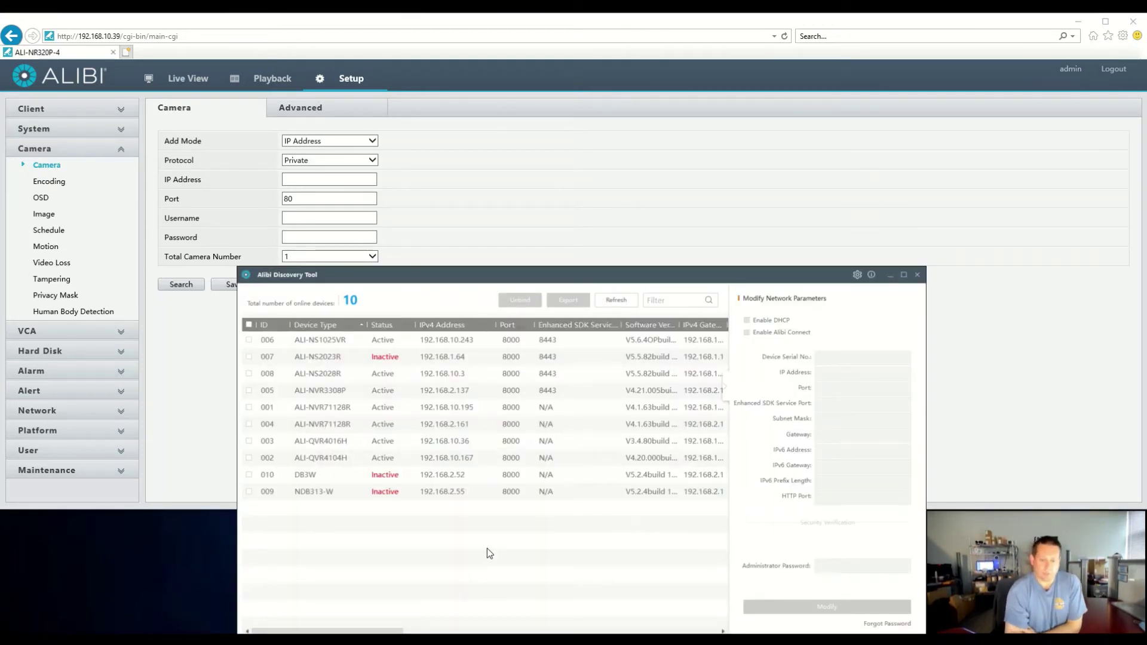
{"action": "left_click", "coordinate": [408, 373]}
{"action": "left_click", "coordinate": [398, 358]}
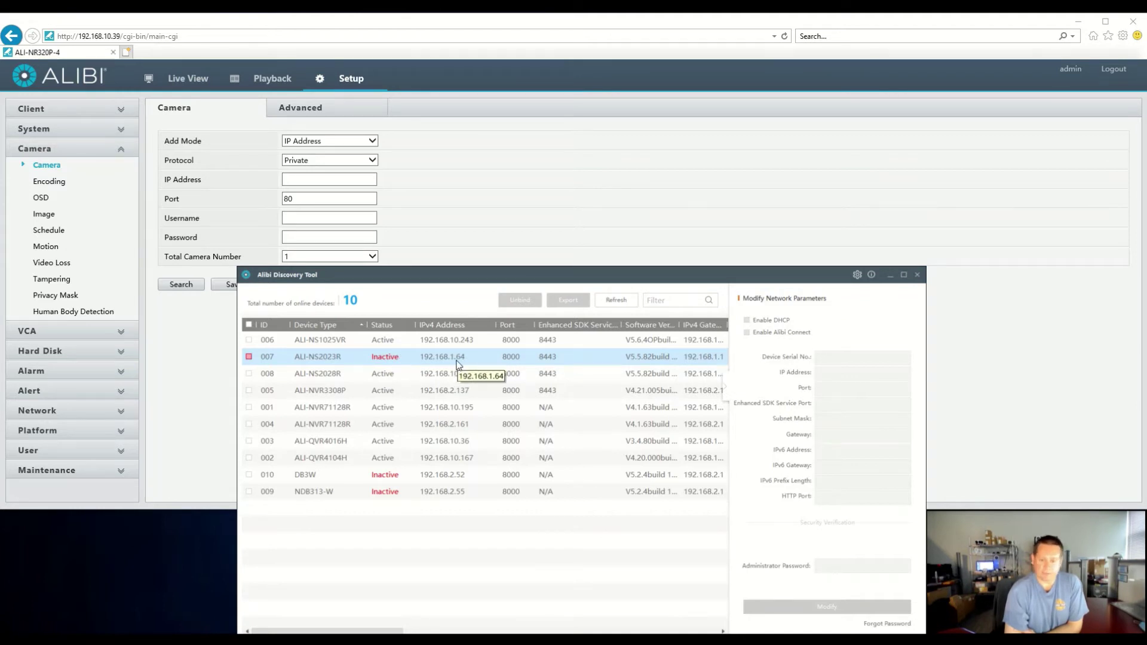
Activate ALI-NS2023R by entering and confirming a new admin password
{"action": "left_click", "coordinate": [625, 376], "text": "ctrl"}
{"action": "left_click", "coordinate": [625, 375]}
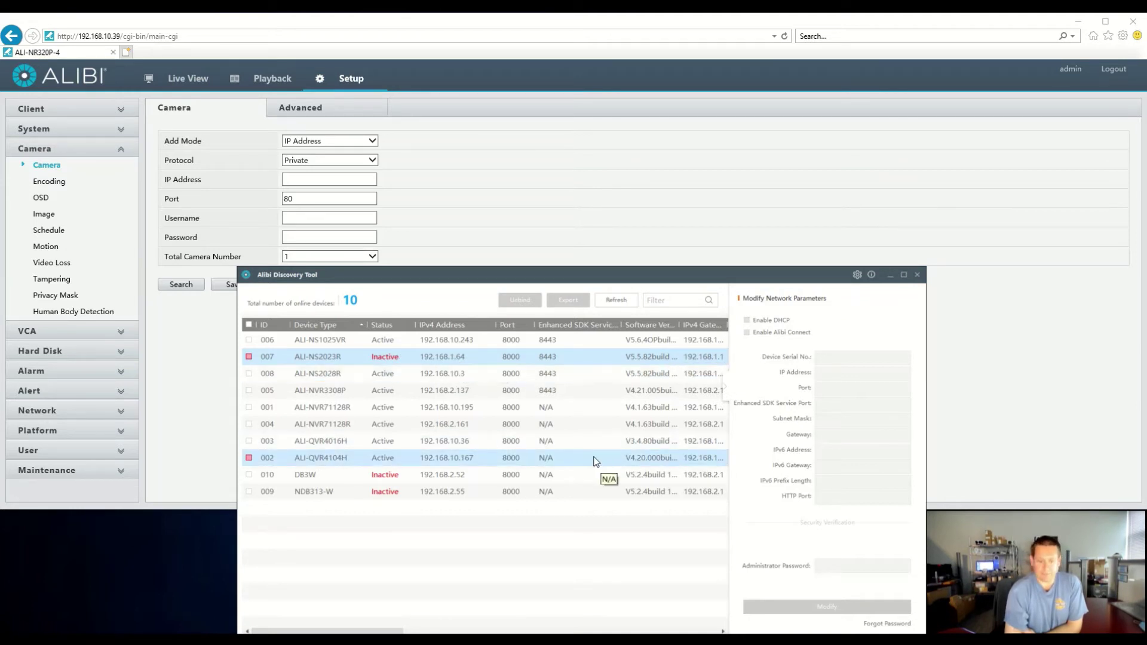
{"action": "left_click", "coordinate": [249, 358]}
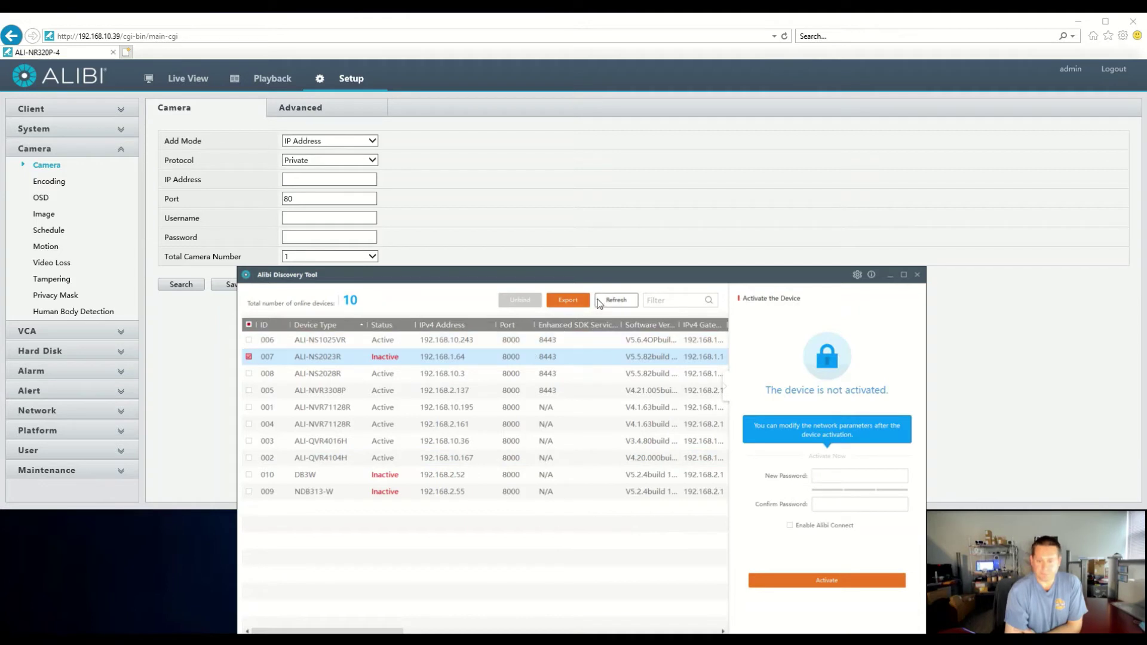
{"action": "left_click", "coordinate": [793, 584]}
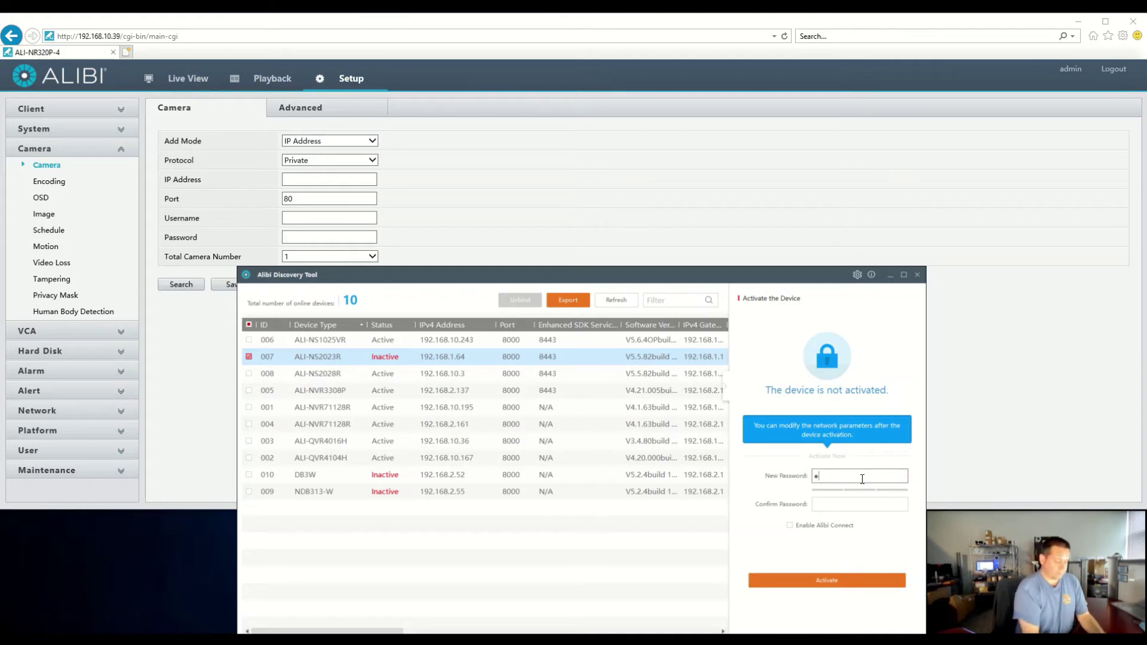
{"action": "type", "text": "*****"}
{"action": "key", "text": "Tab"}
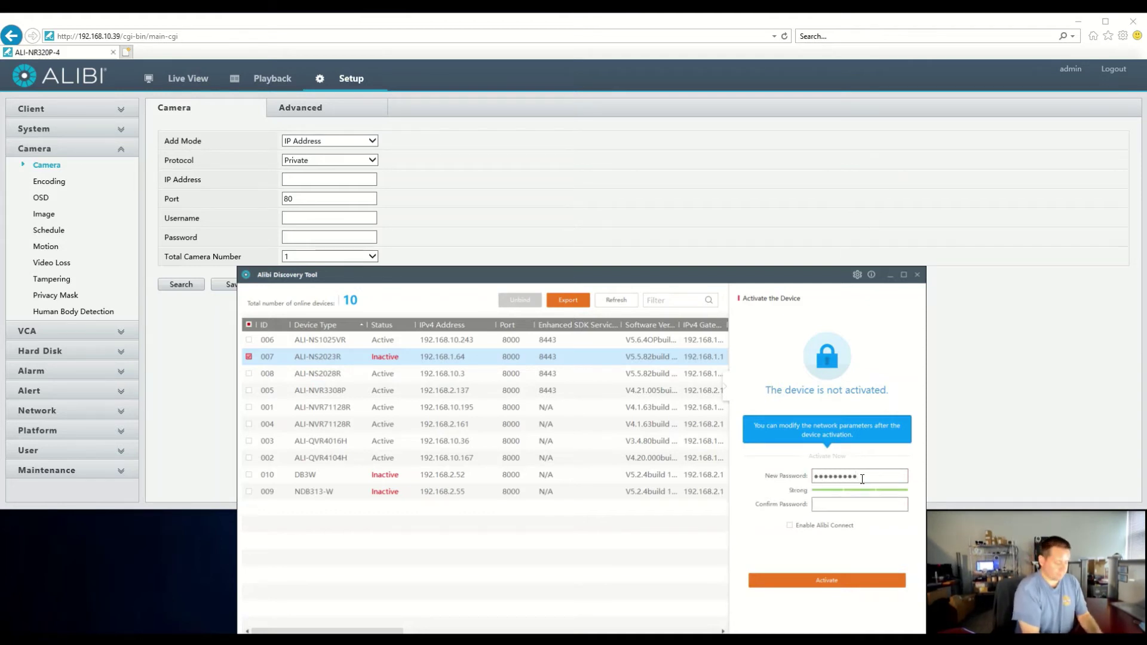
{"action": "type", "text": "*********"}
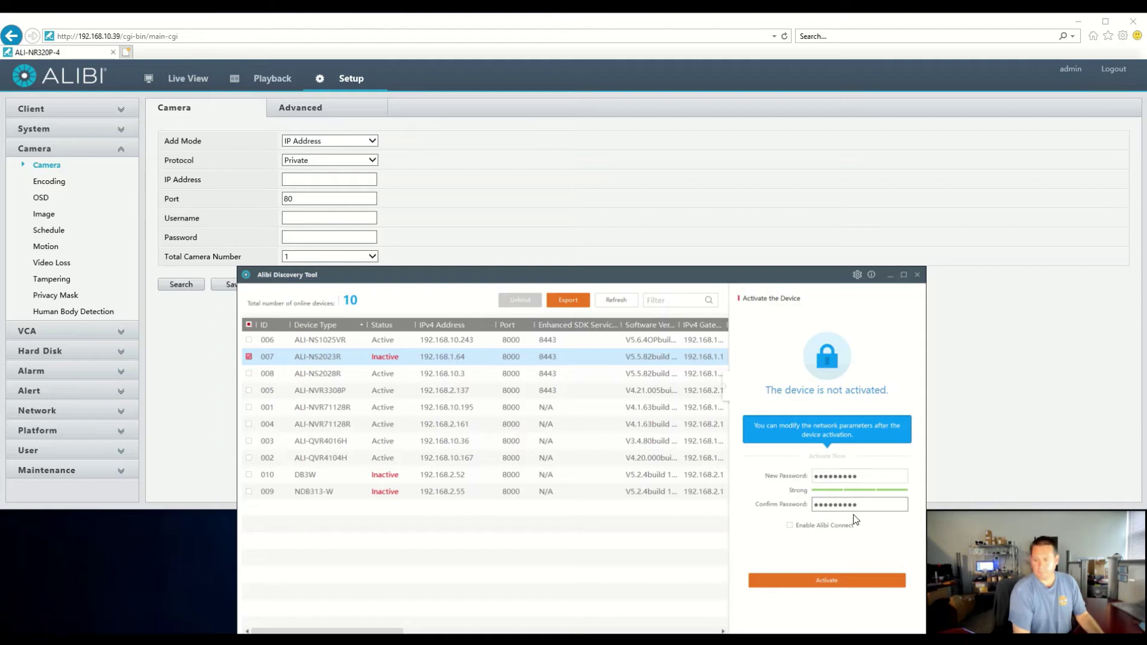
{"action": "left_click", "coordinate": [816, 580]}
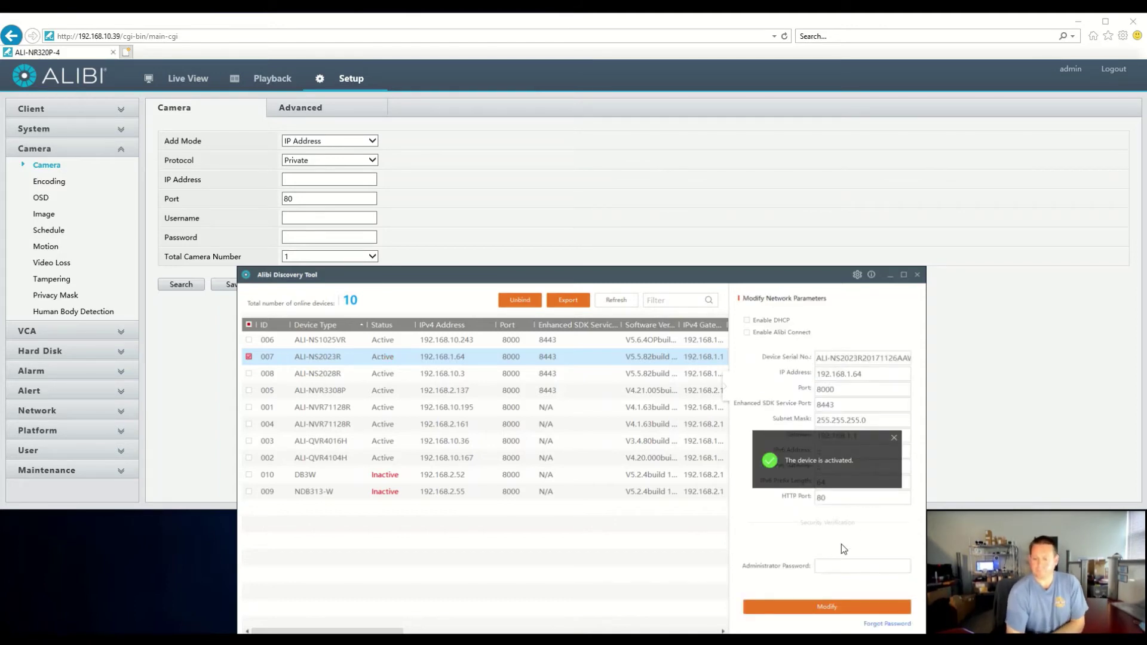
Skip the security questions and switch ALI-NS2023R to DHCP, confirming with the admin password
{"action": "left_click", "coordinate": [895, 439]}
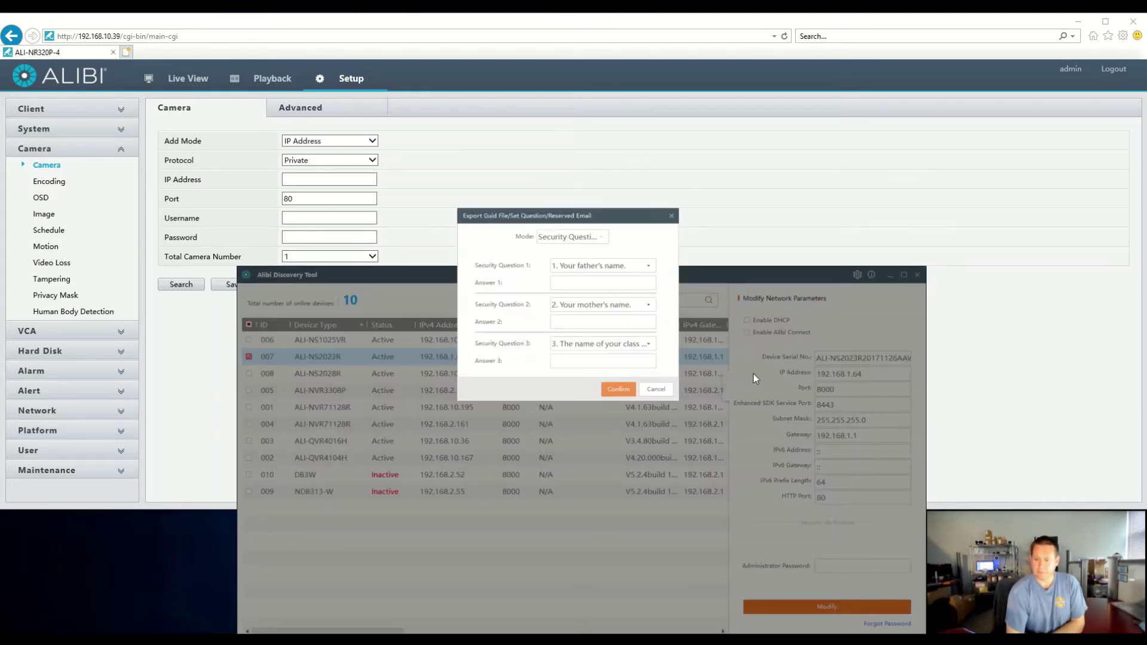
{"action": "left_click", "coordinate": [656, 390]}
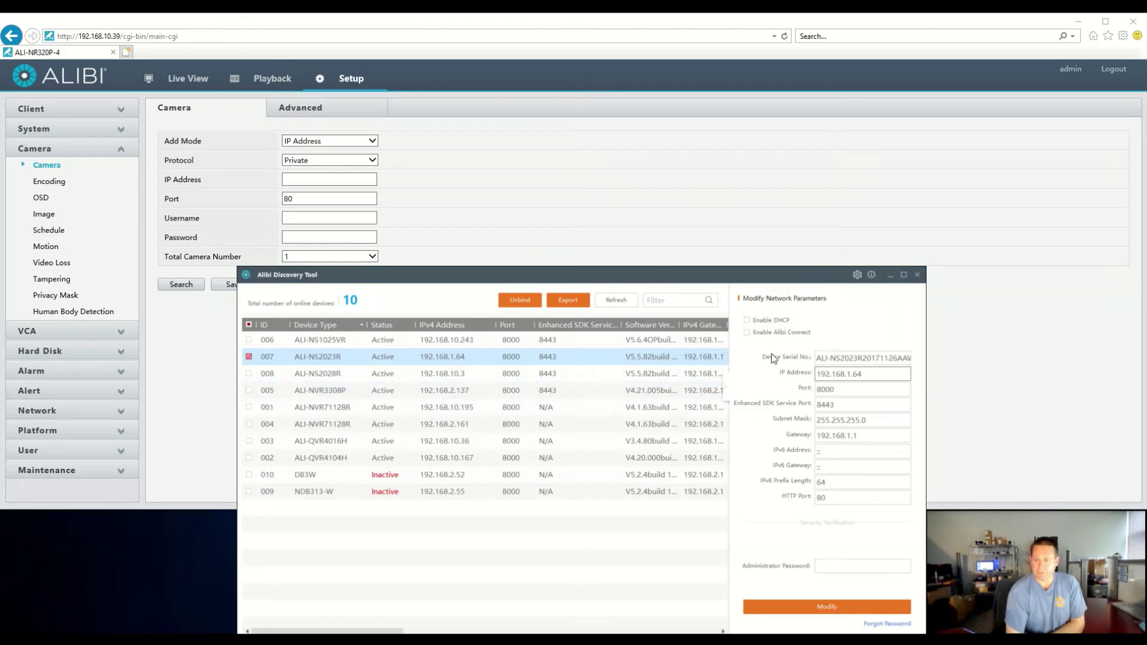
{"action": "left_click", "coordinate": [746, 321]}
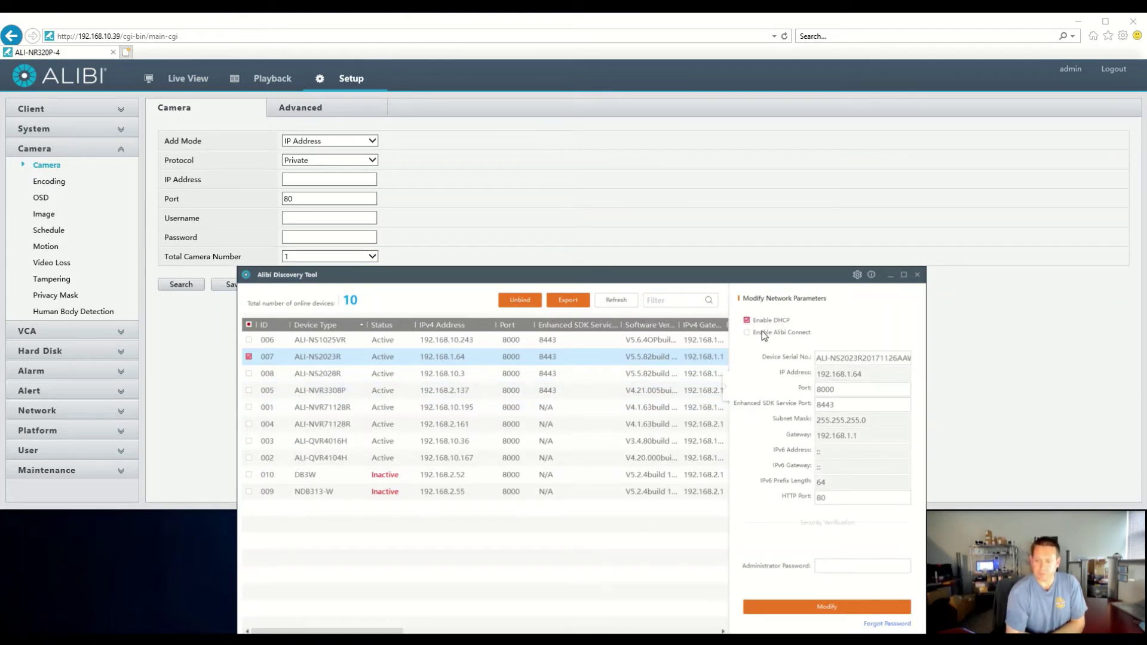
{"action": "left_click", "coordinate": [837, 568]}
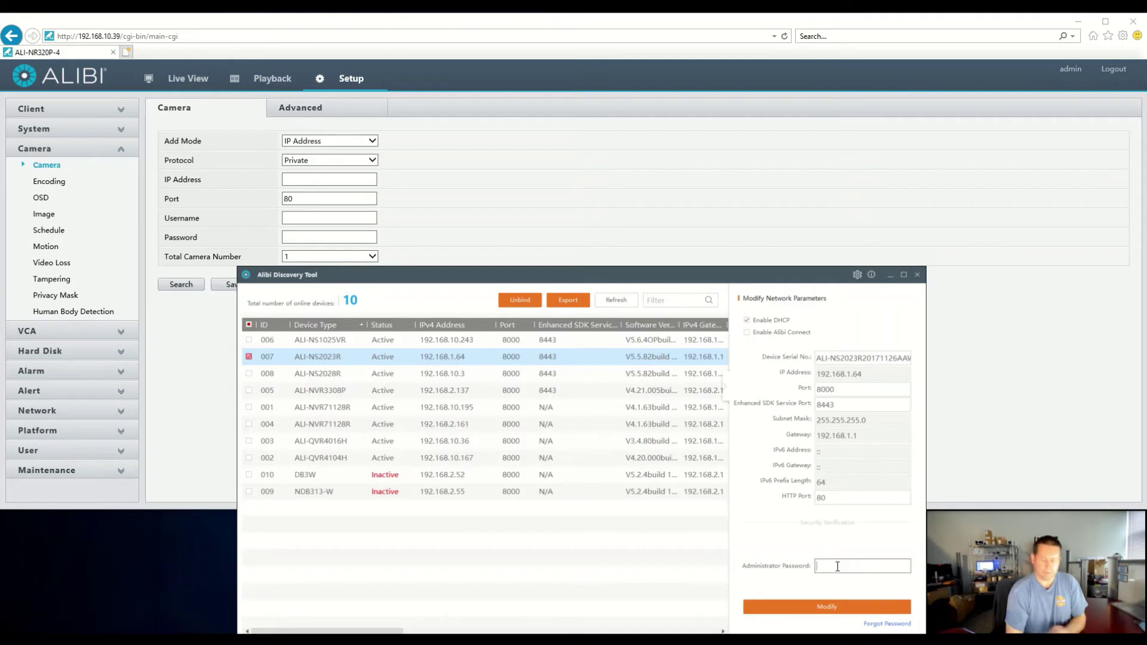
{"action": "type", "text": "•••••••••"}
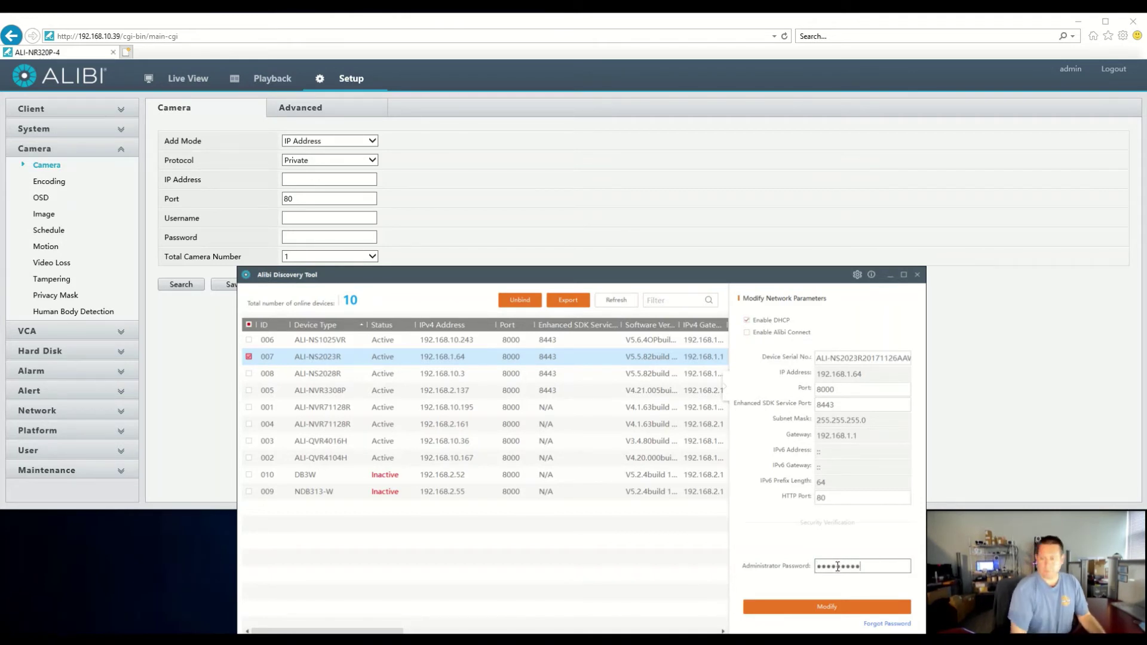
{"action": "left_click", "coordinate": [827, 608]}
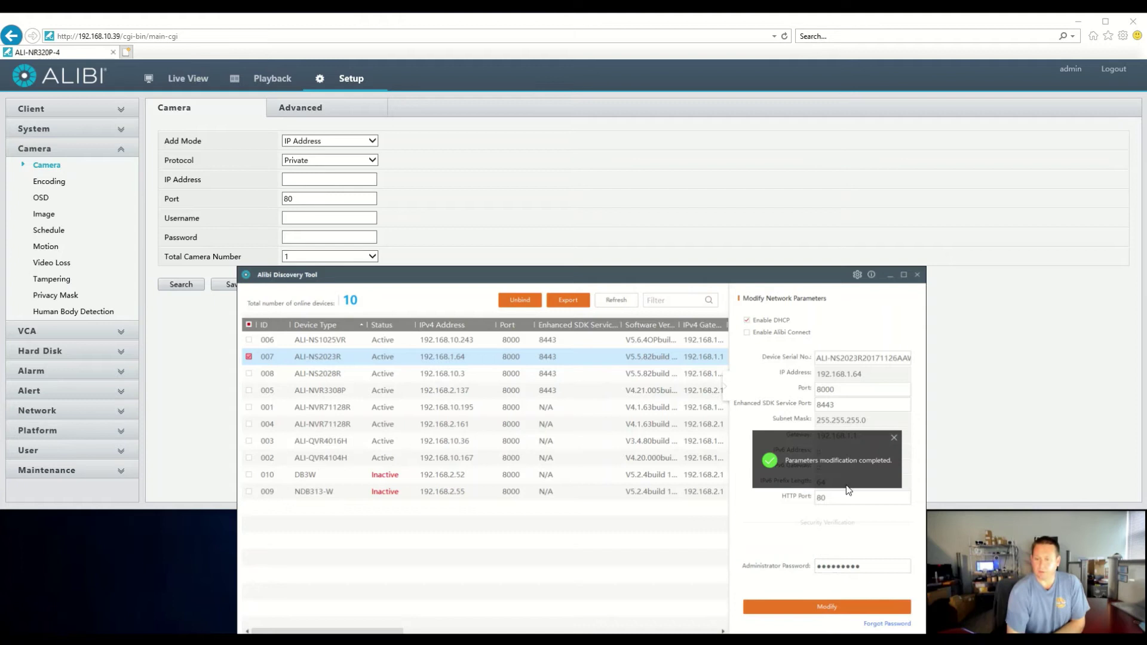
Refresh the device list to reveal ALI-NS2023R's new address, 192.168.10.41
{"action": "left_click", "coordinate": [897, 443]}
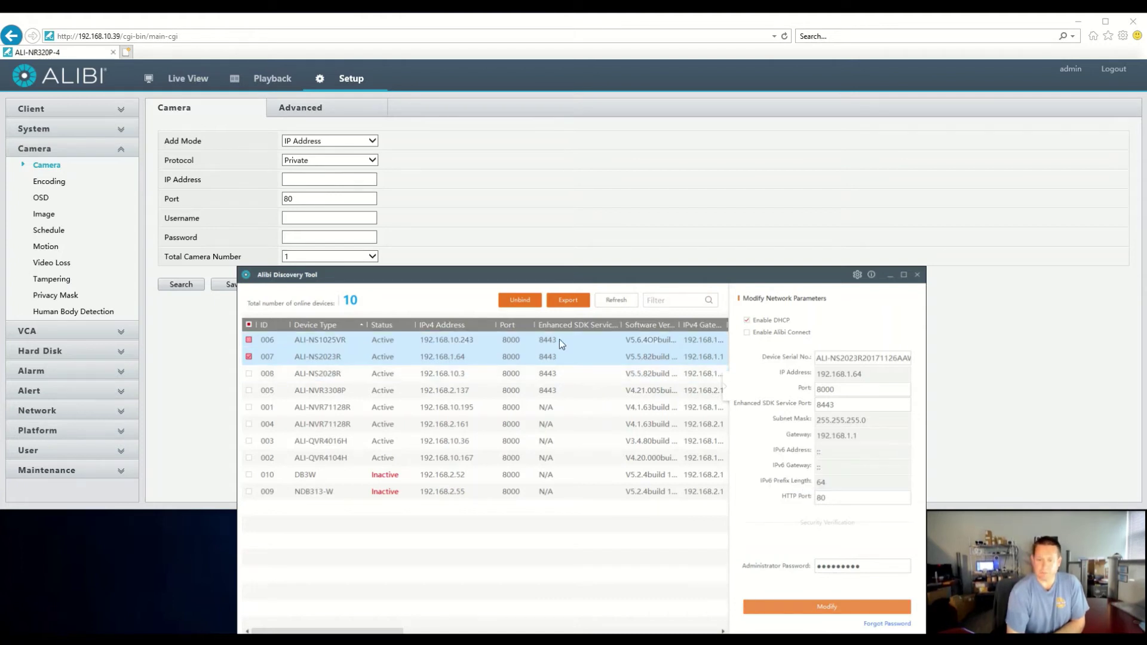
{"action": "left_click", "coordinate": [616, 300]}
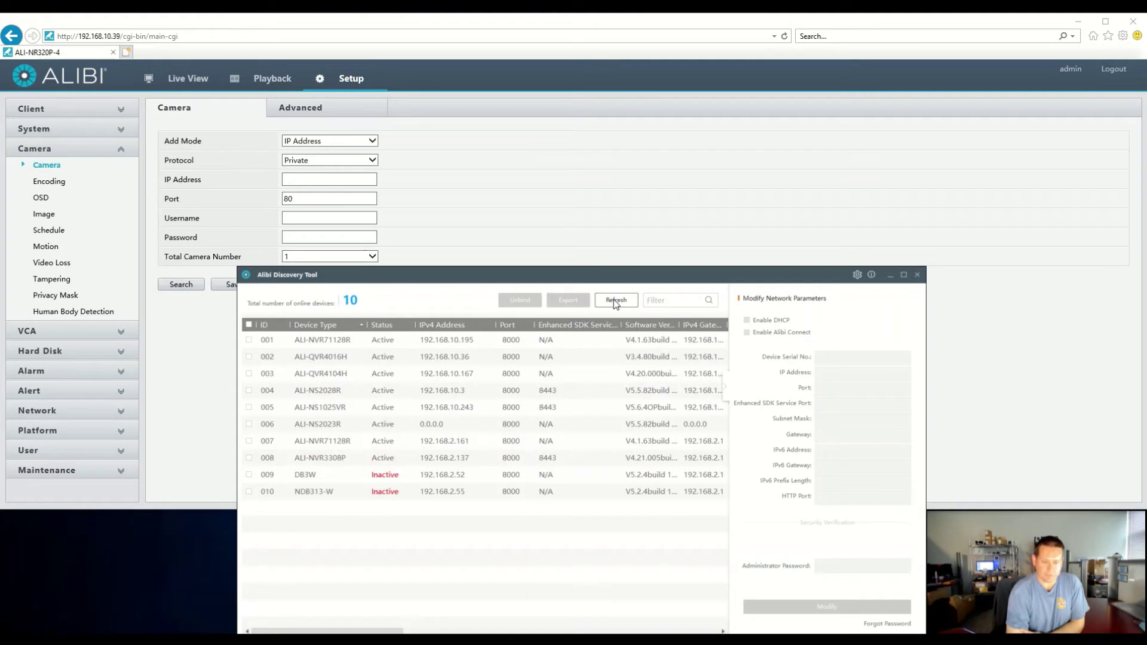
{"action": "left_click", "coordinate": [616, 302]}
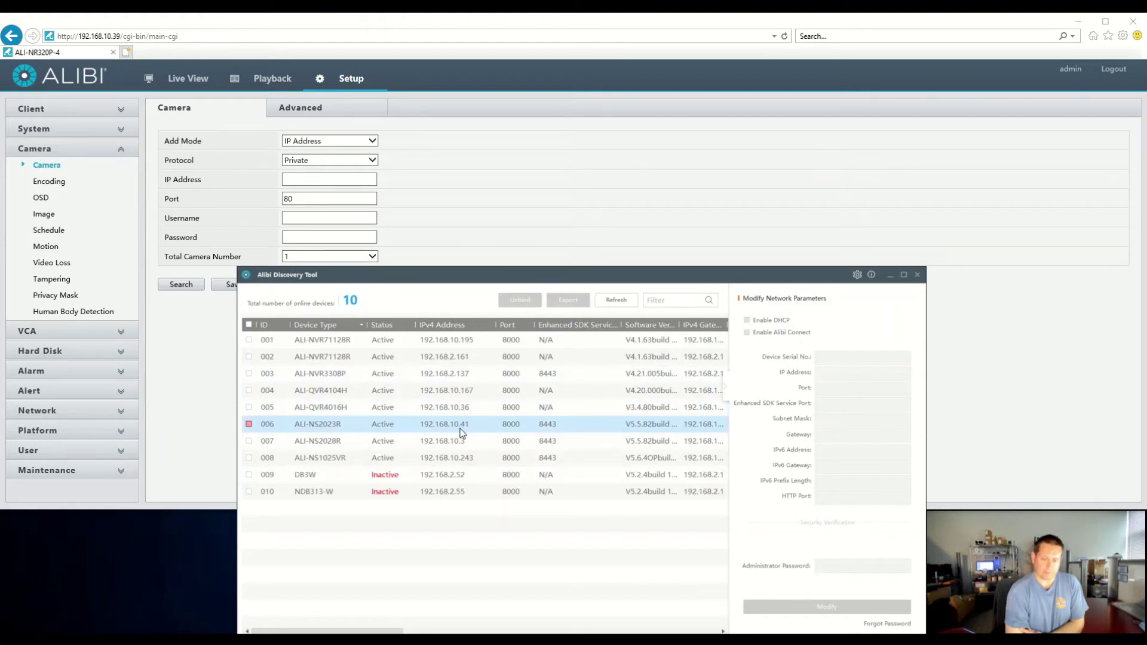
Set the add-camera protocol to ONVIF and pick the NS2023R at 192.168.10.41 from the search
{"action": "left_click", "coordinate": [357, 162]}
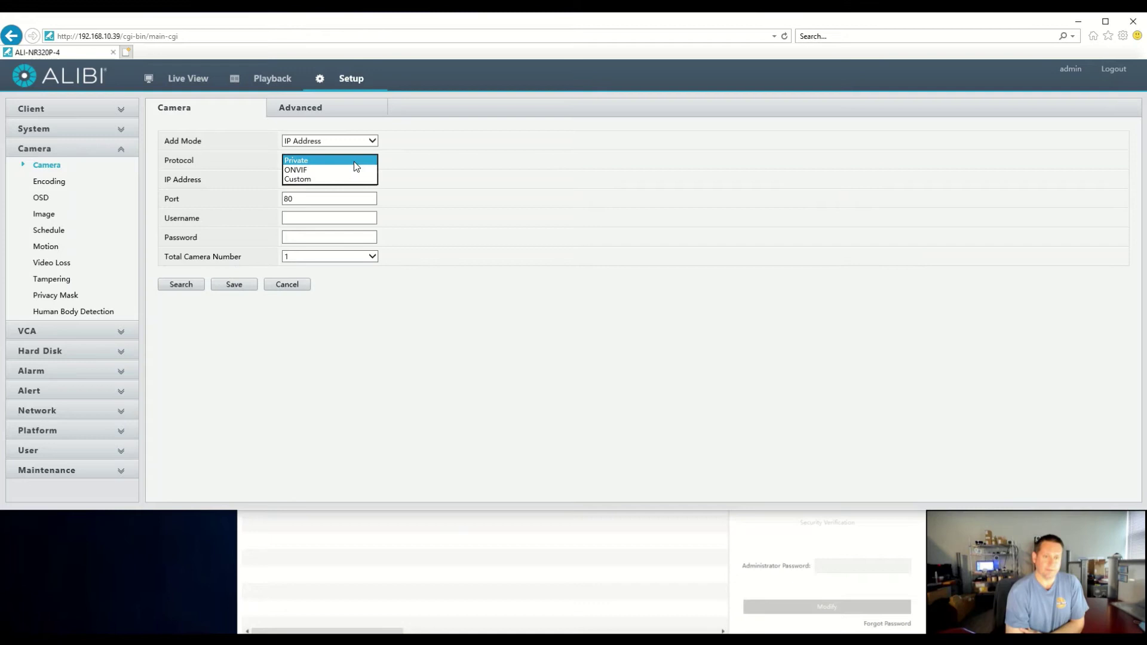
{"action": "left_click", "coordinate": [339, 169]}
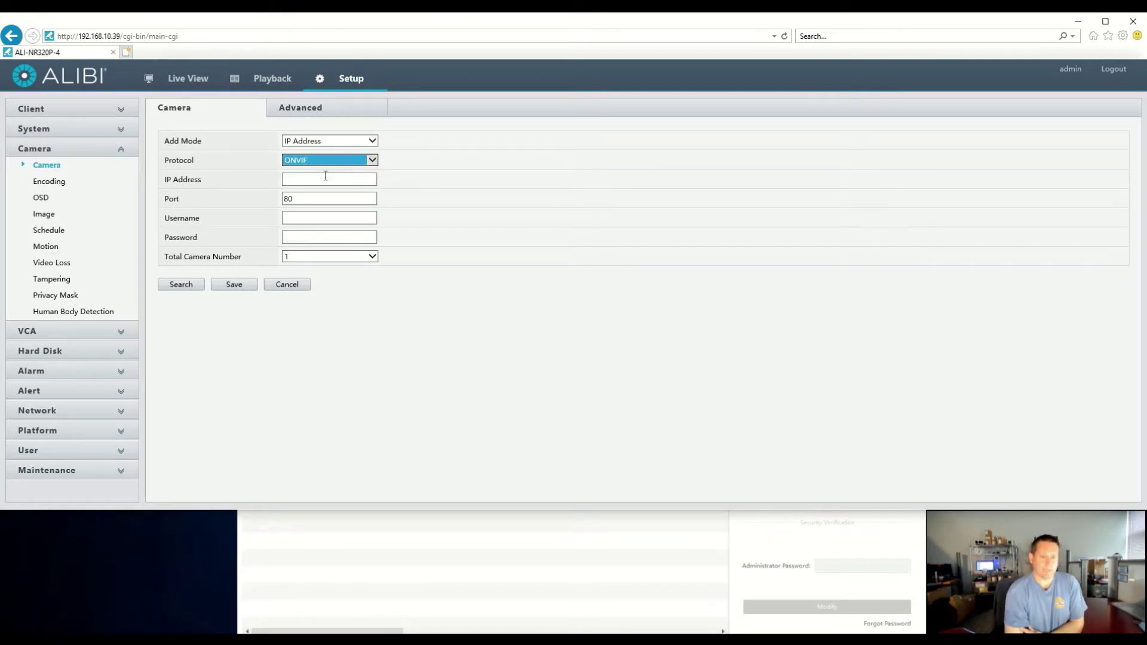
{"action": "left_click", "coordinate": [314, 179]}
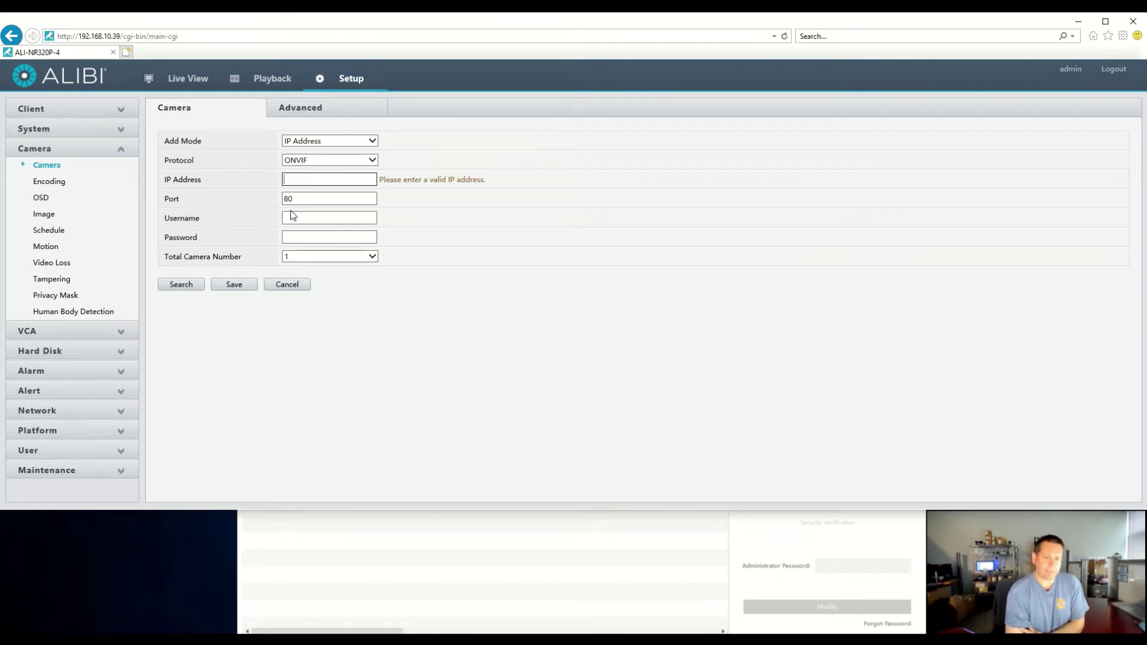
{"action": "left_click", "coordinate": [193, 285]}
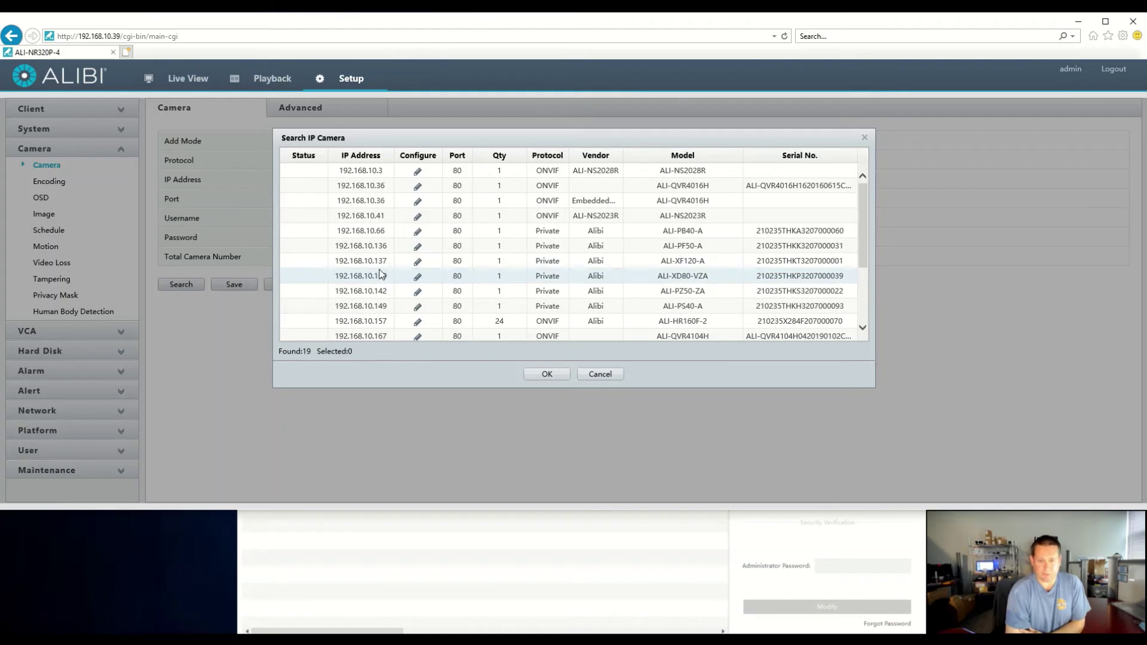
{"action": "left_click", "coordinate": [398, 217]}
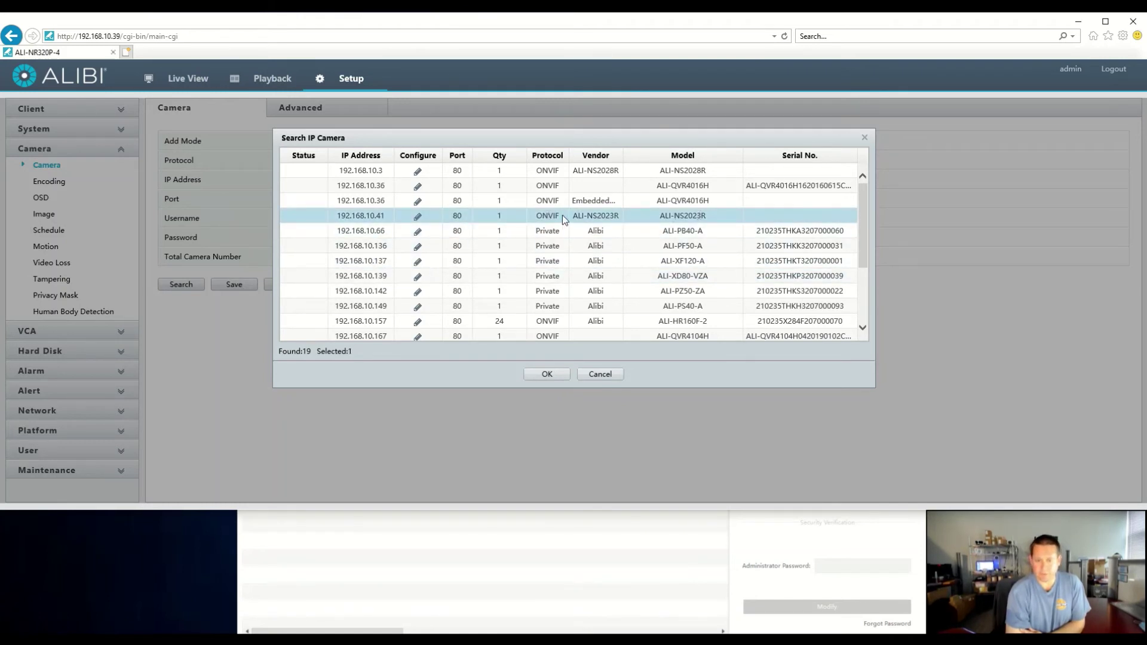
Load NS2023R into the form, enter its camera password, save, and refresh until D18 is online
{"action": "left_click", "coordinate": [546, 374]}
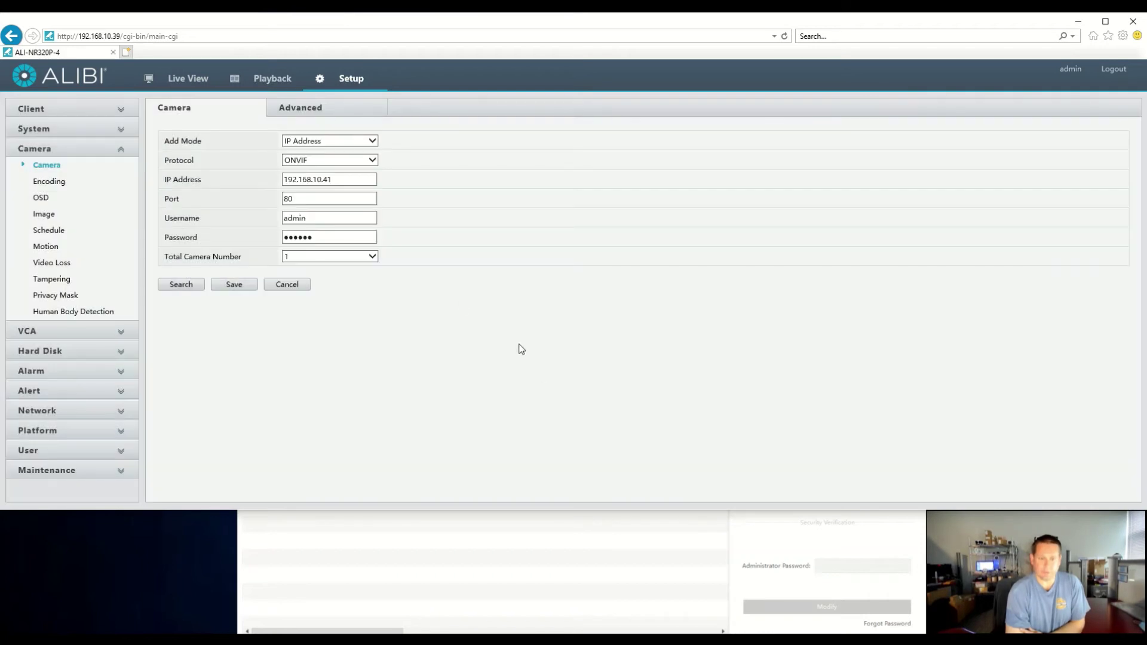
{"action": "left_click", "coordinate": [323, 238]}
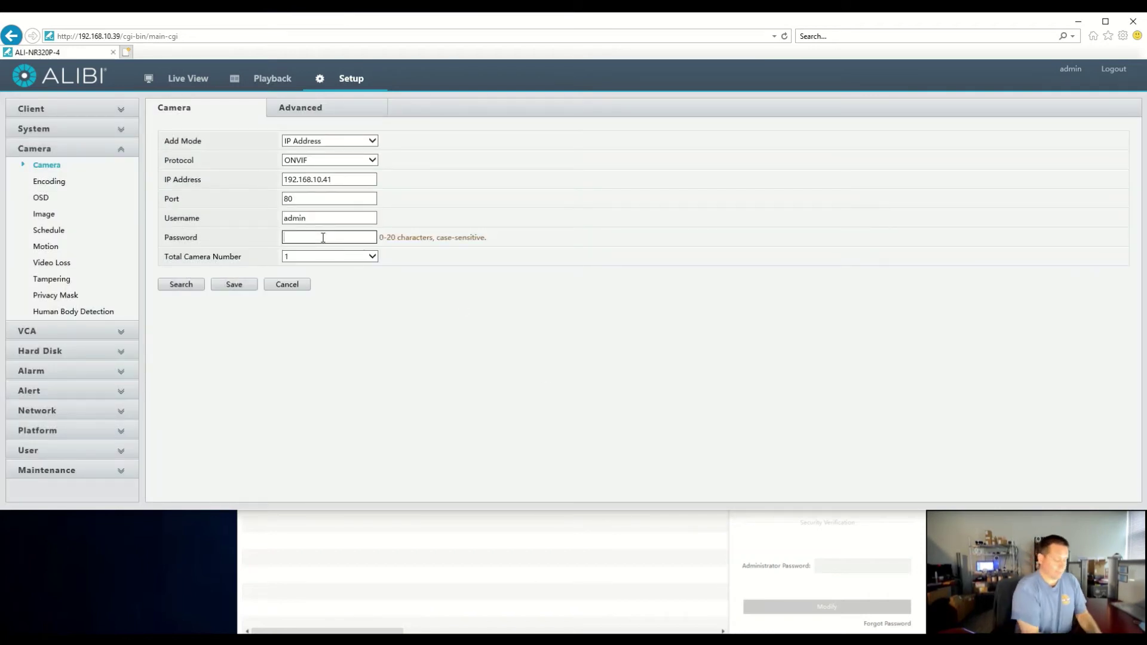
{"action": "type", "text": "•••••••••"}
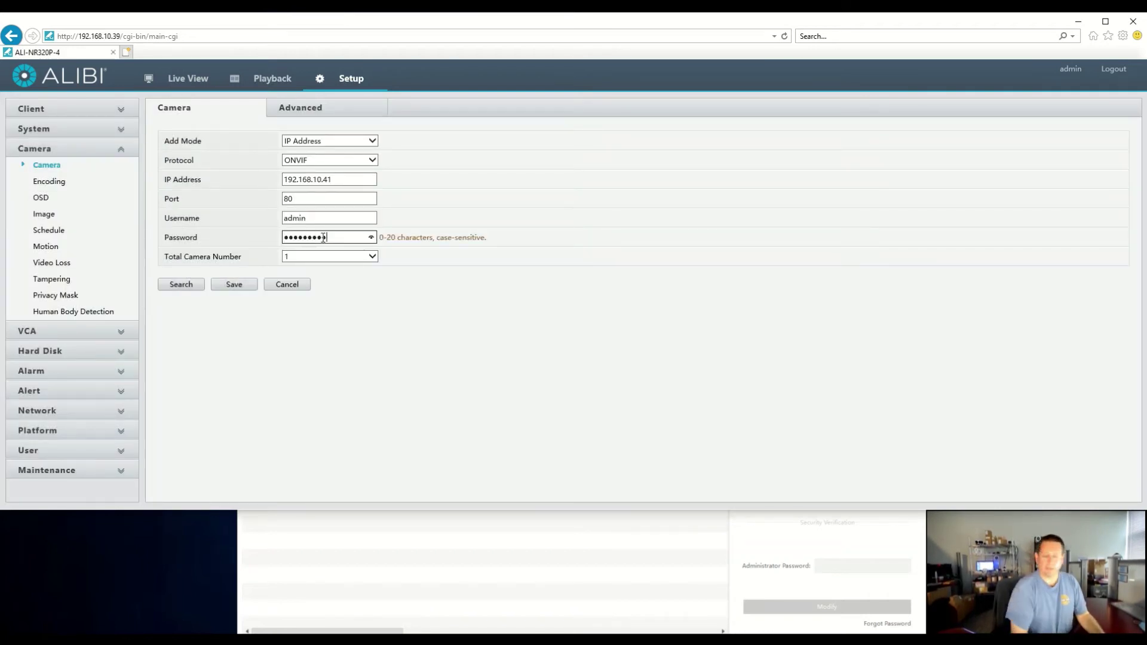
{"action": "left_click", "coordinate": [235, 286]}
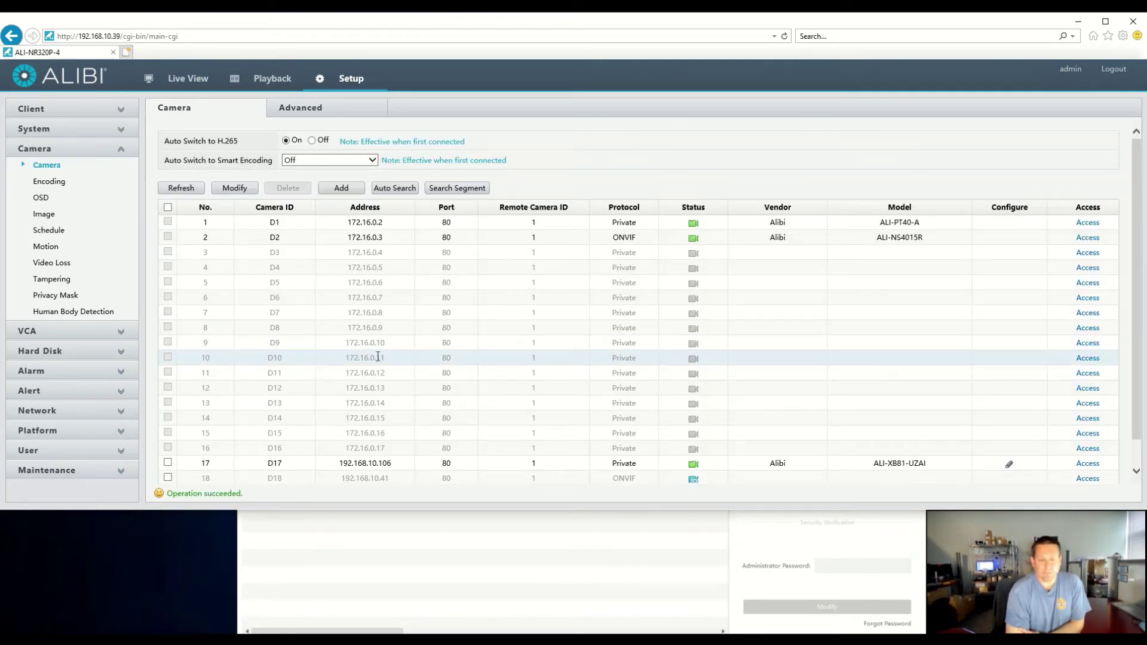
{"action": "scroll", "coordinate": [377, 394], "scroll_direction": "down", "scroll_amount": 1}
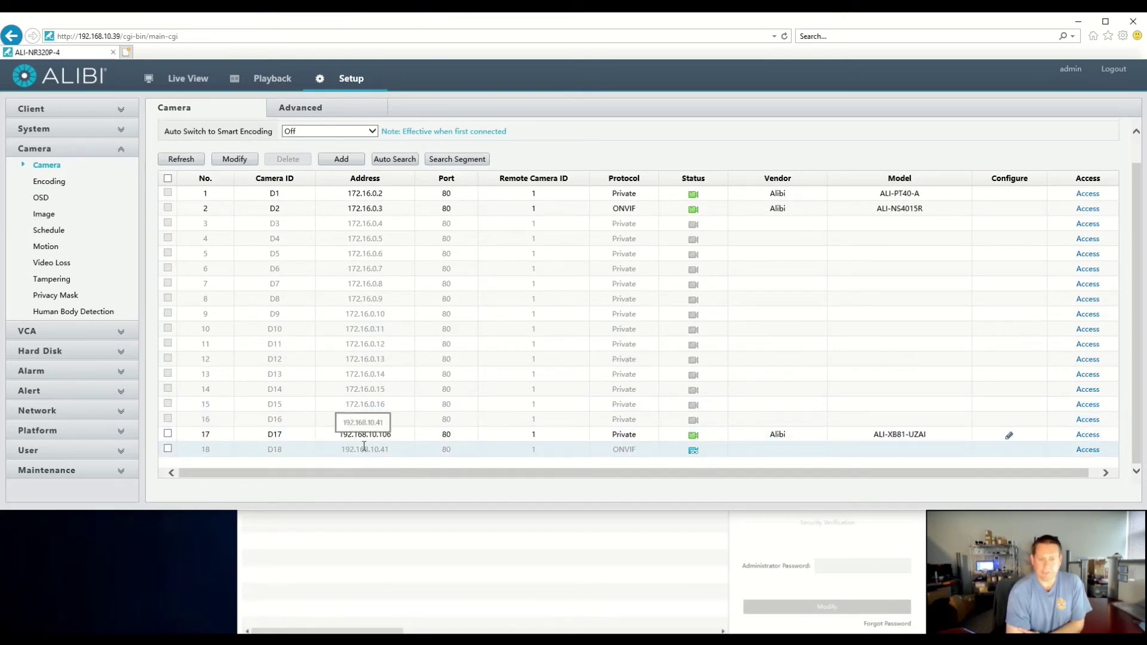
{"action": "left_click", "coordinate": [190, 163]}
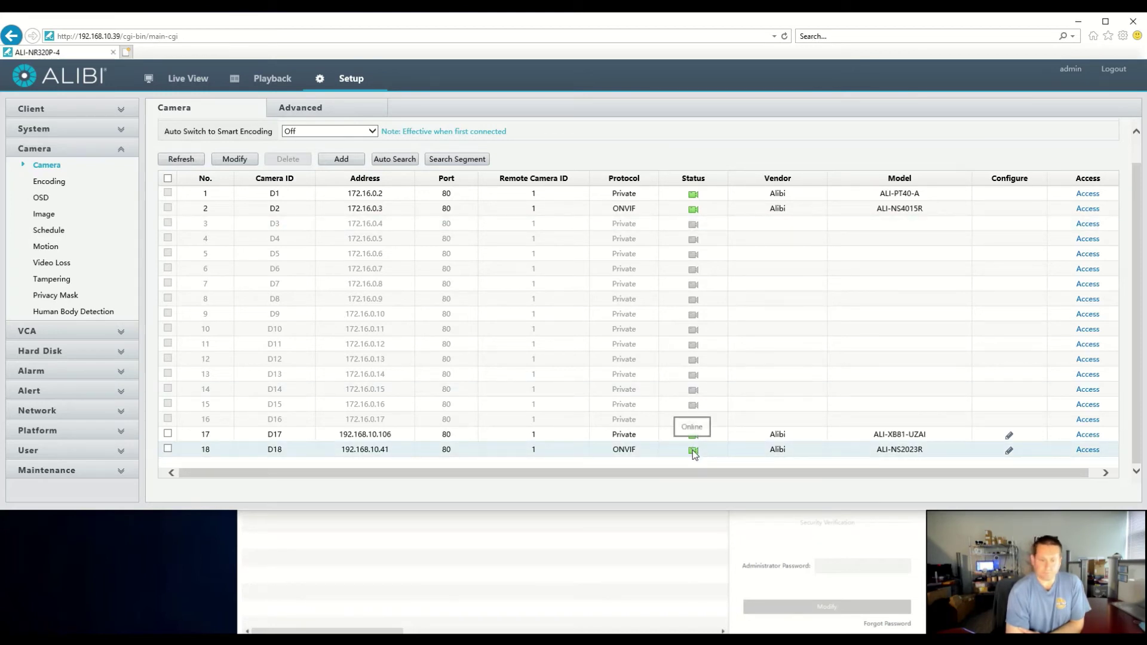
Delete the cameras on channels D17 and D18 and confirm the removal
{"action": "left_click", "coordinate": [168, 434]}
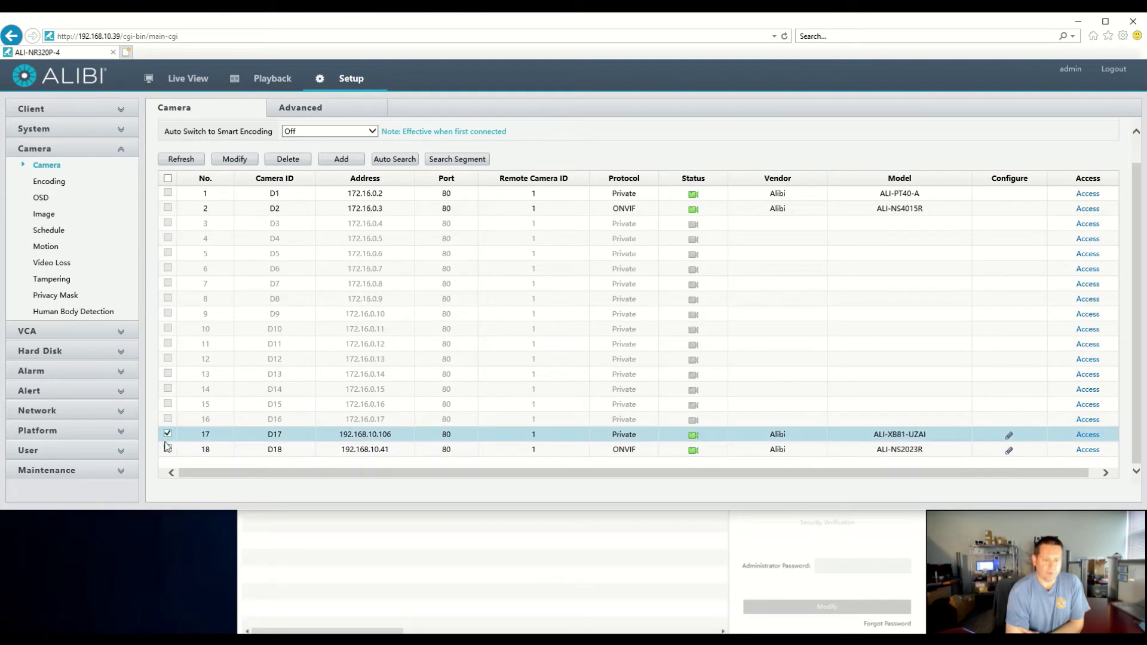
{"action": "left_click", "coordinate": [168, 449]}
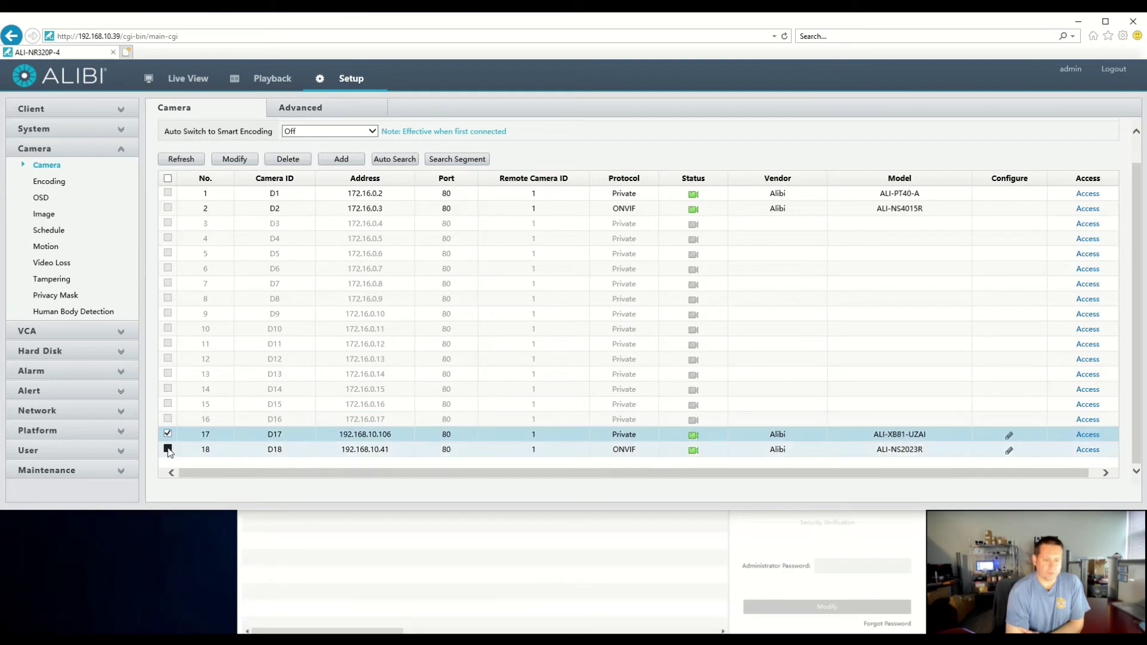
{"action": "left_click", "coordinate": [281, 160]}
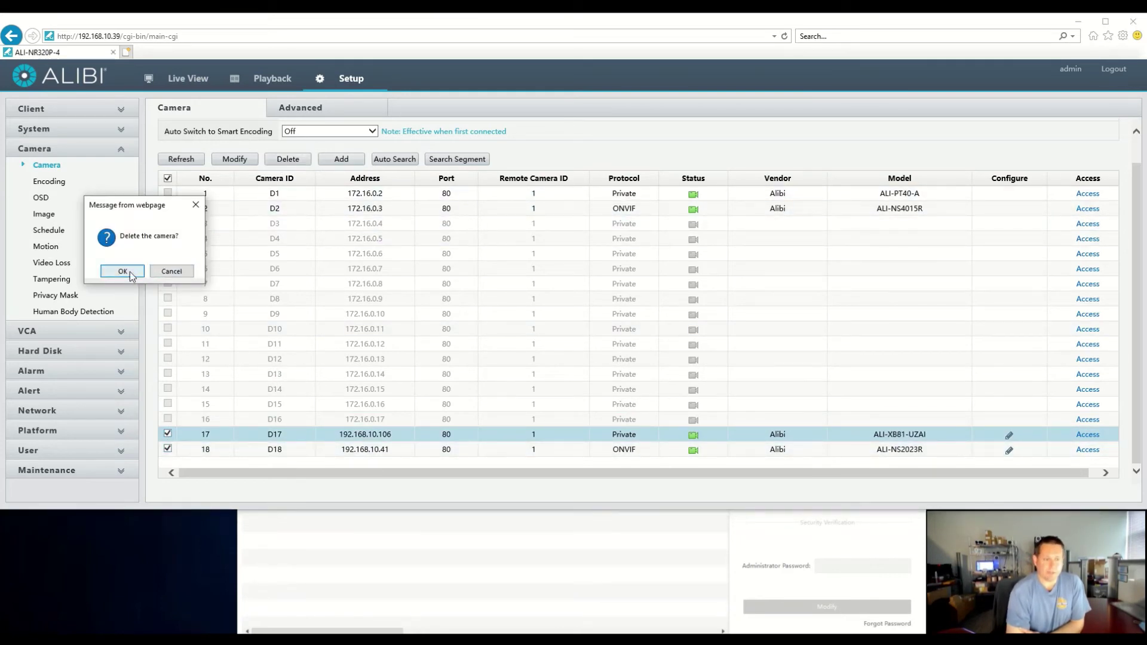
{"action": "left_click", "coordinate": [123, 272]}
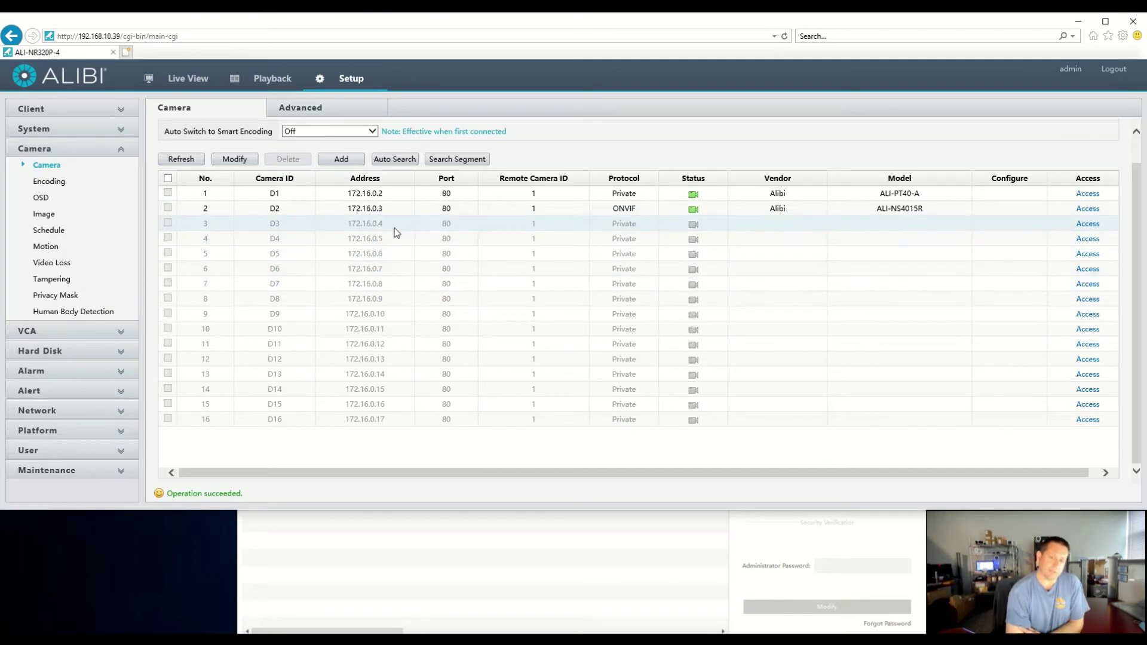
Edit channel D3 with IP Address add mode and Private protocol, selecting its 172.16.0.4 address
{"action": "left_click", "coordinate": [391, 231]}
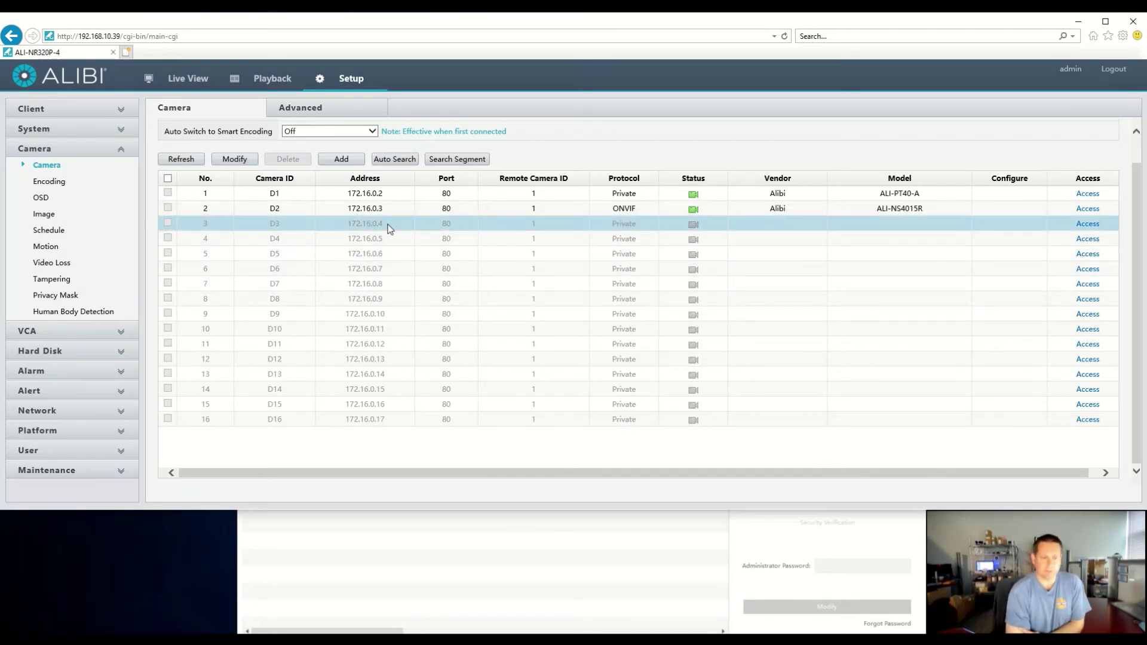
{"action": "left_click", "coordinate": [235, 159]}
{"action": "left_click", "coordinate": [325, 141]}
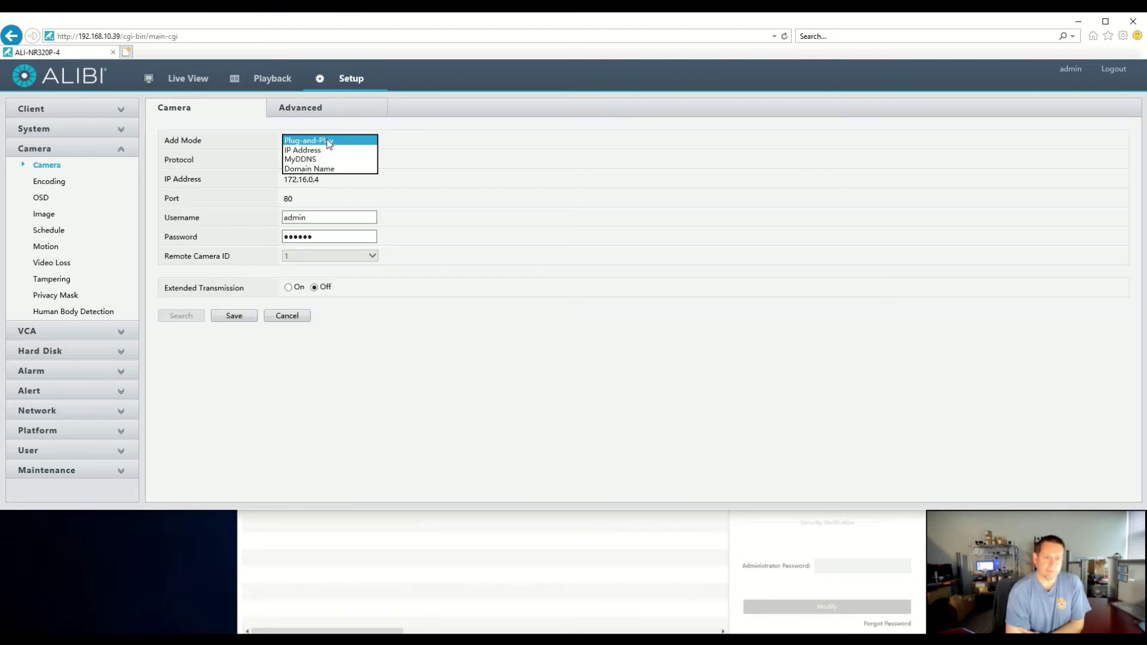
{"action": "left_click", "coordinate": [341, 150]}
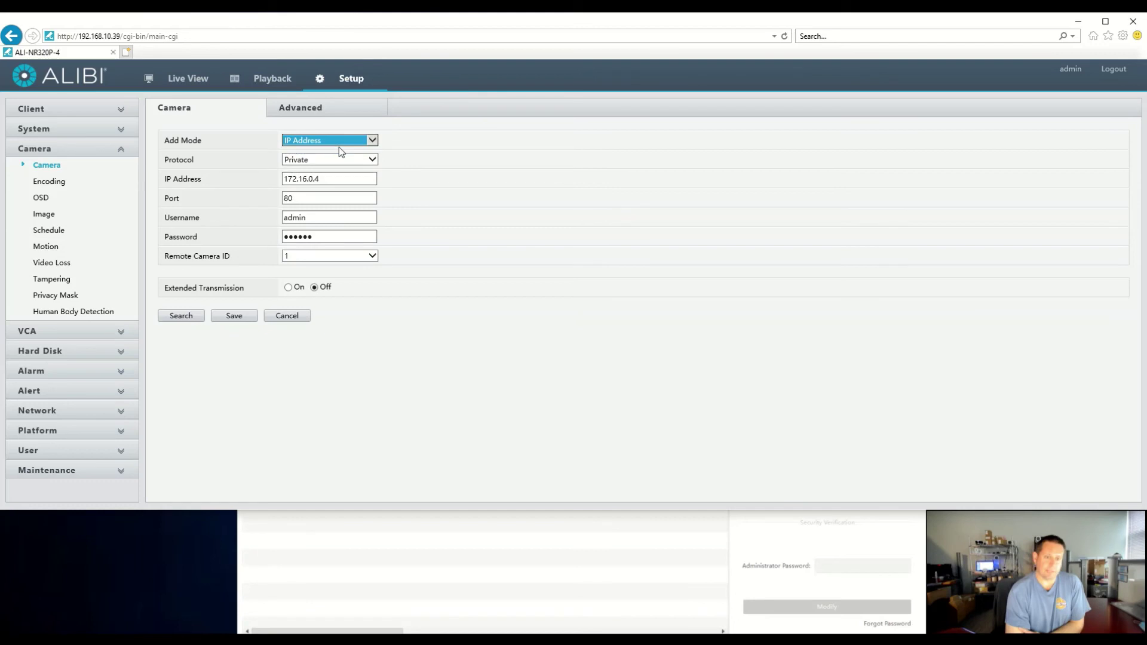
{"action": "left_click", "coordinate": [323, 168]}
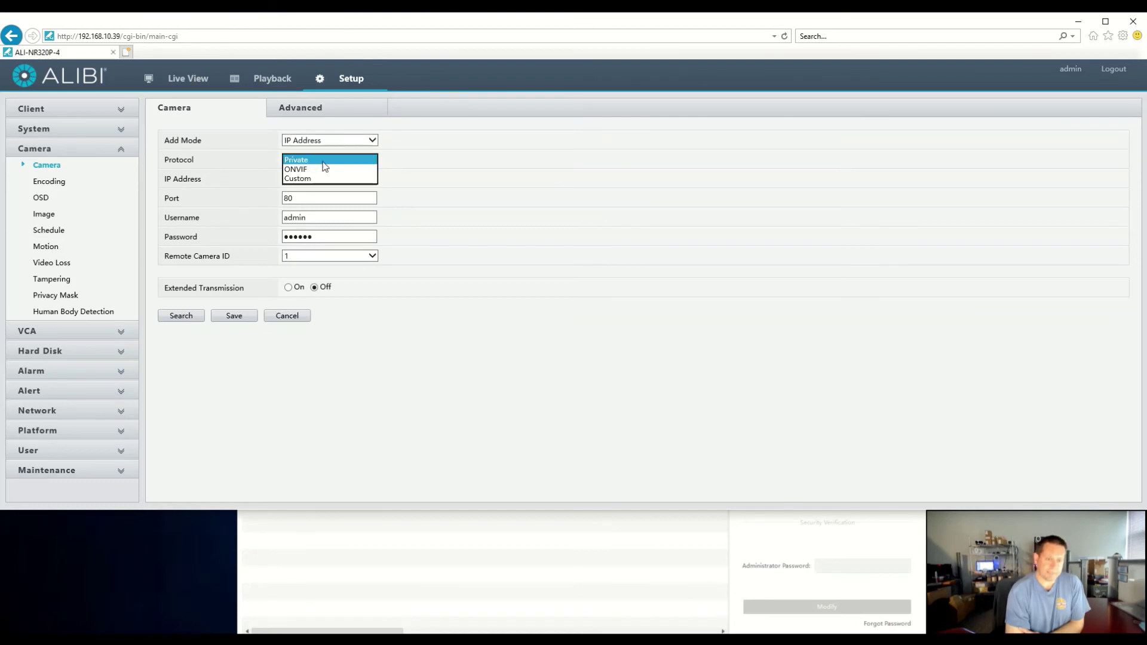
{"action": "left_click", "coordinate": [446, 177]}
{"action": "left_click_drag", "start_coordinate": [341, 179], "coordinate": [266, 174]}
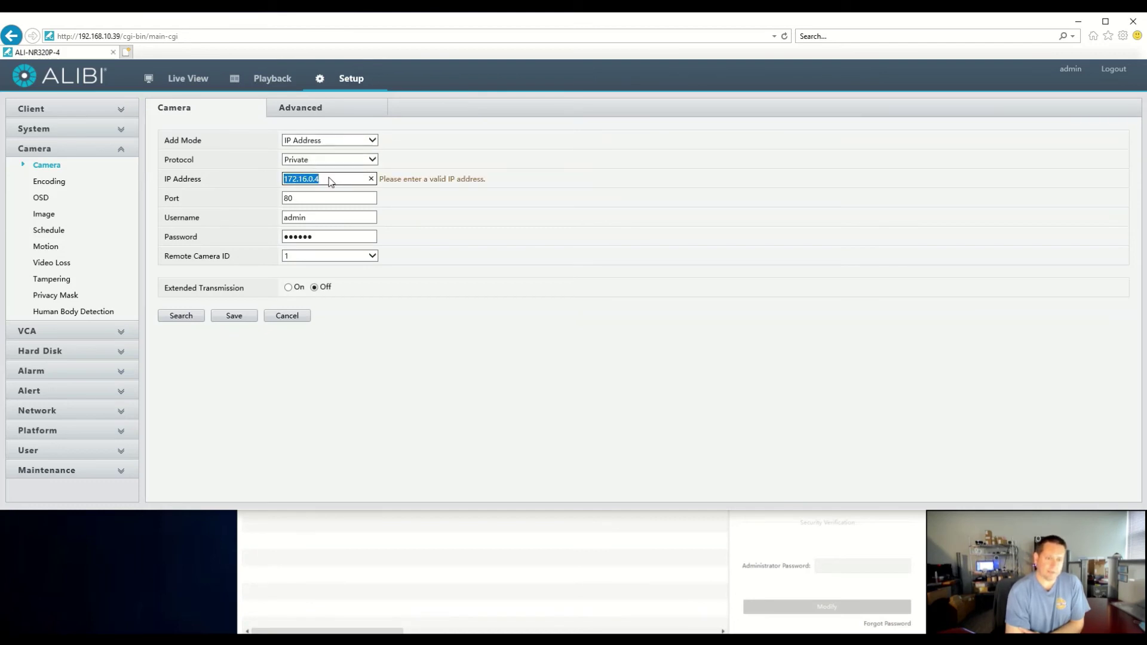
Search the network and load the ALI-XB81-UZAI camera at 192.168.10.106 into D3's form
{"action": "left_click", "coordinate": [180, 317]}
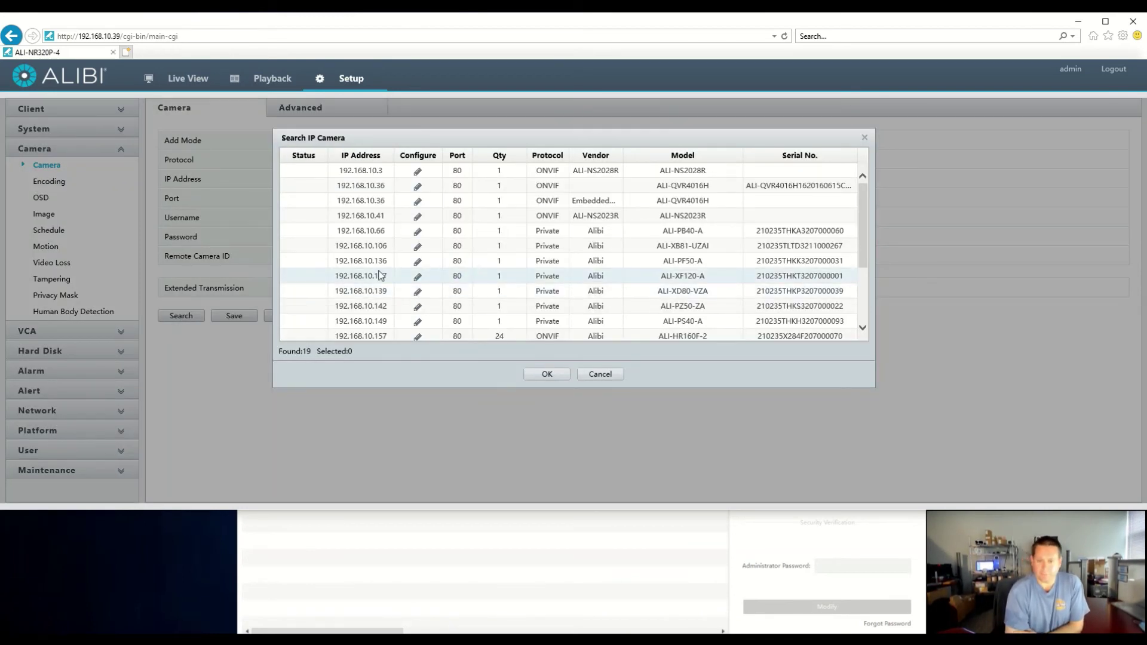
{"action": "left_click", "coordinate": [404, 247]}
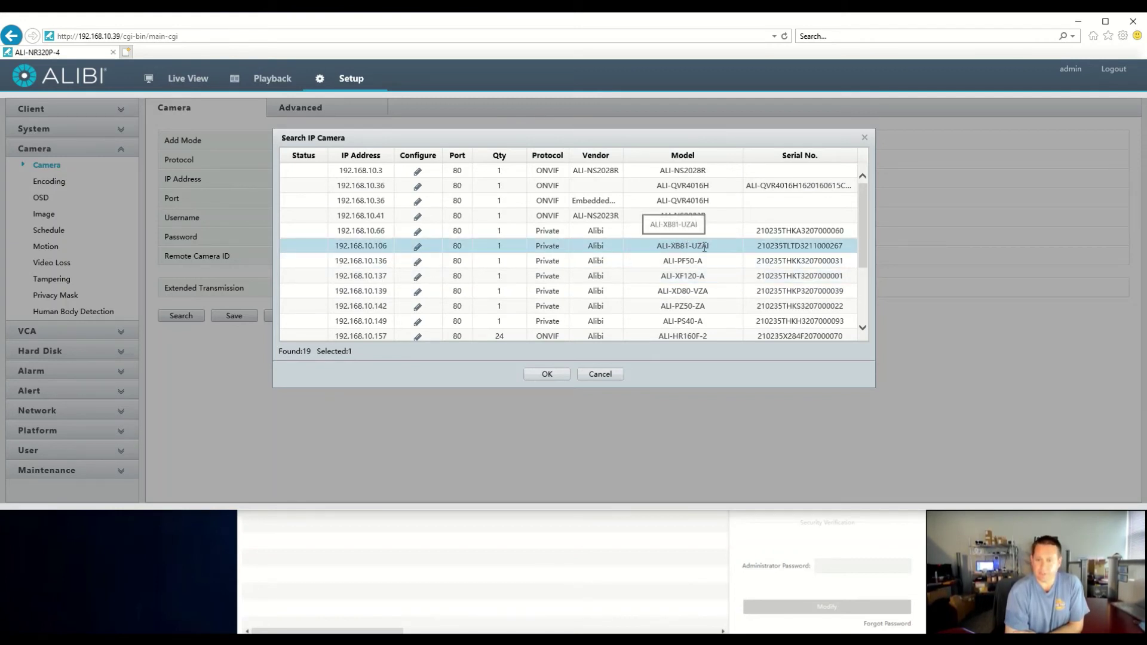
{"action": "left_click", "coordinate": [547, 374]}
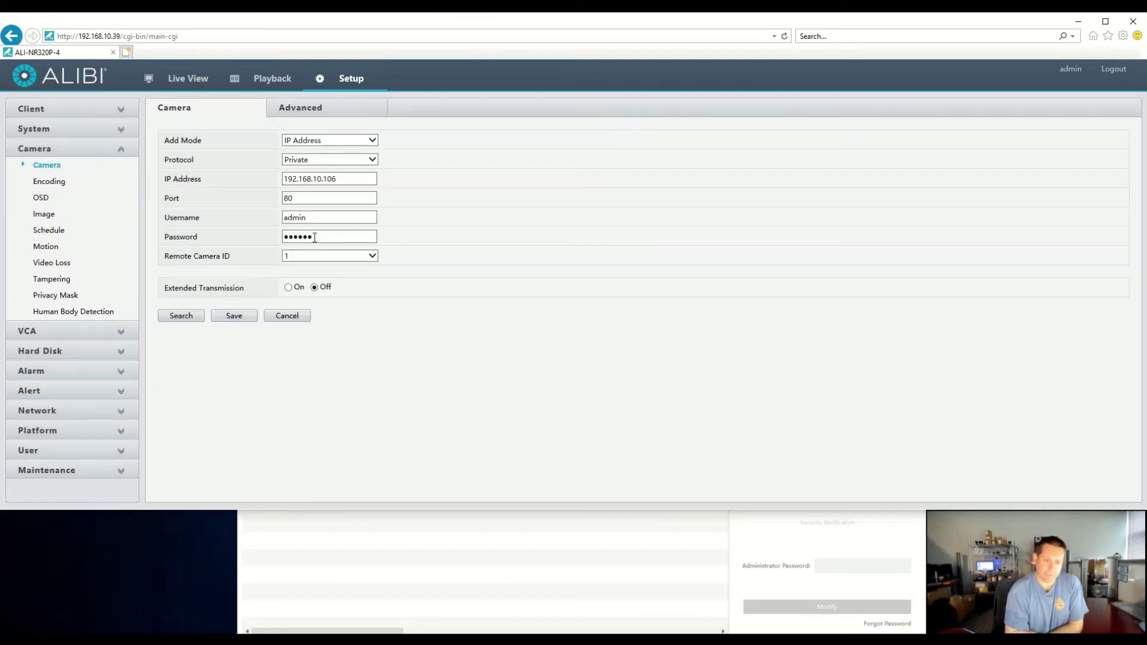
Save channel D3 and refresh until it shows online as ALI-XB81-UZAI at 192.168.10.106
{"action": "left_click", "coordinate": [234, 316]}
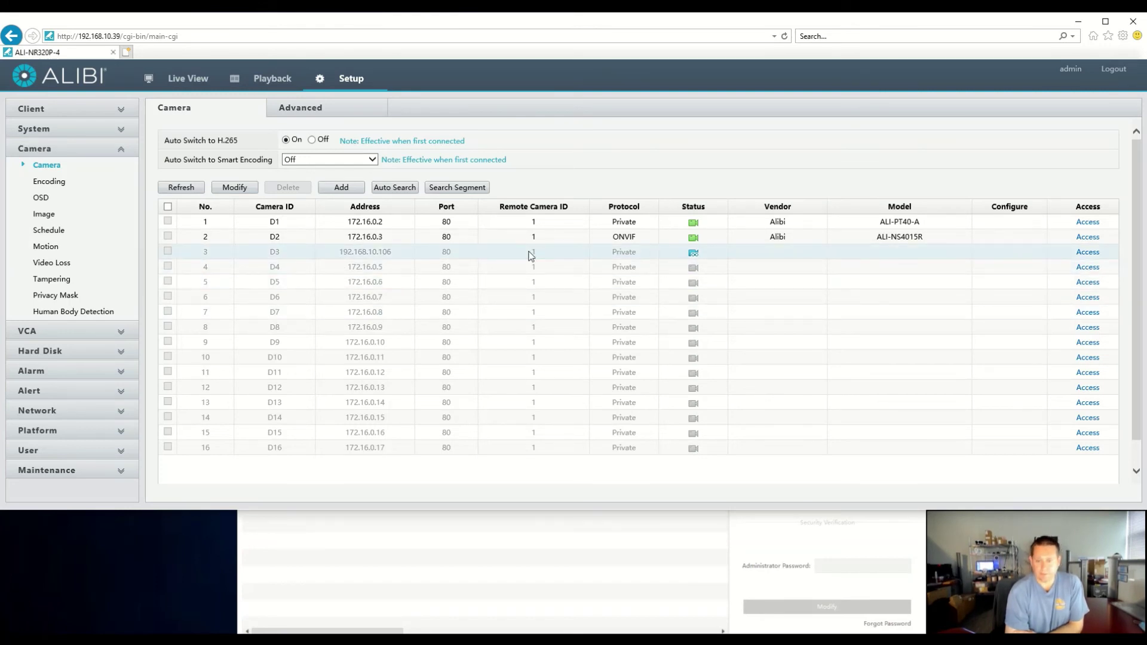
{"action": "left_click", "coordinate": [195, 191]}
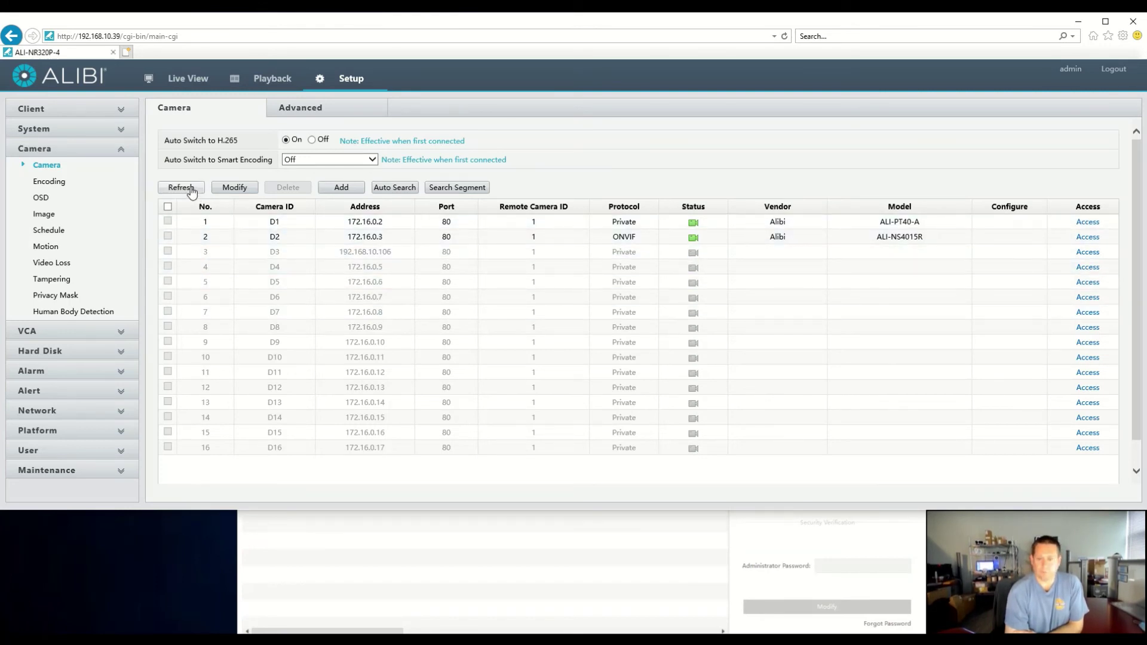
{"action": "left_click", "coordinate": [188, 189]}
{"action": "left_click", "coordinate": [189, 190]}
{"action": "left_click", "coordinate": [190, 190]}
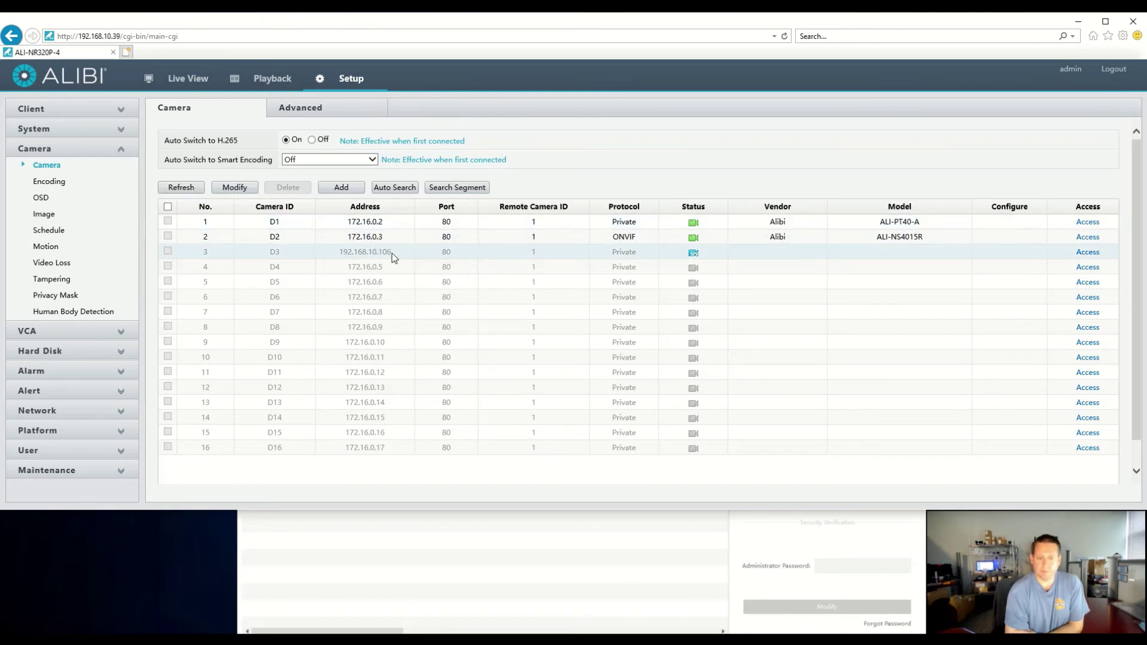
{"action": "left_click", "coordinate": [194, 189]}
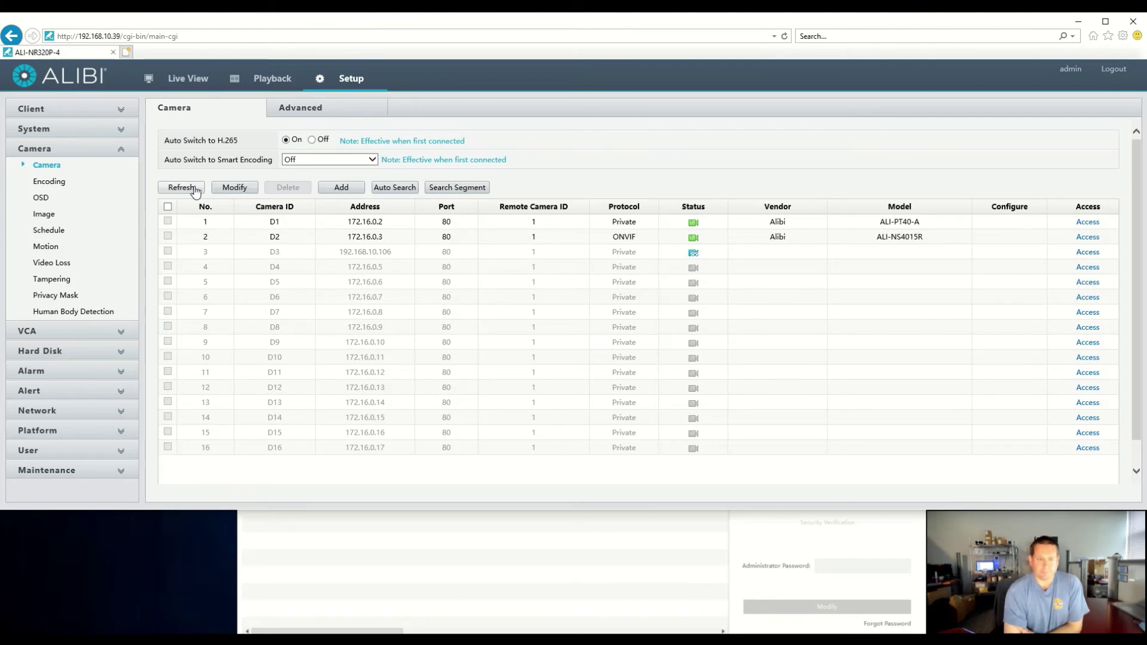
{"action": "left_click", "coordinate": [194, 189]}
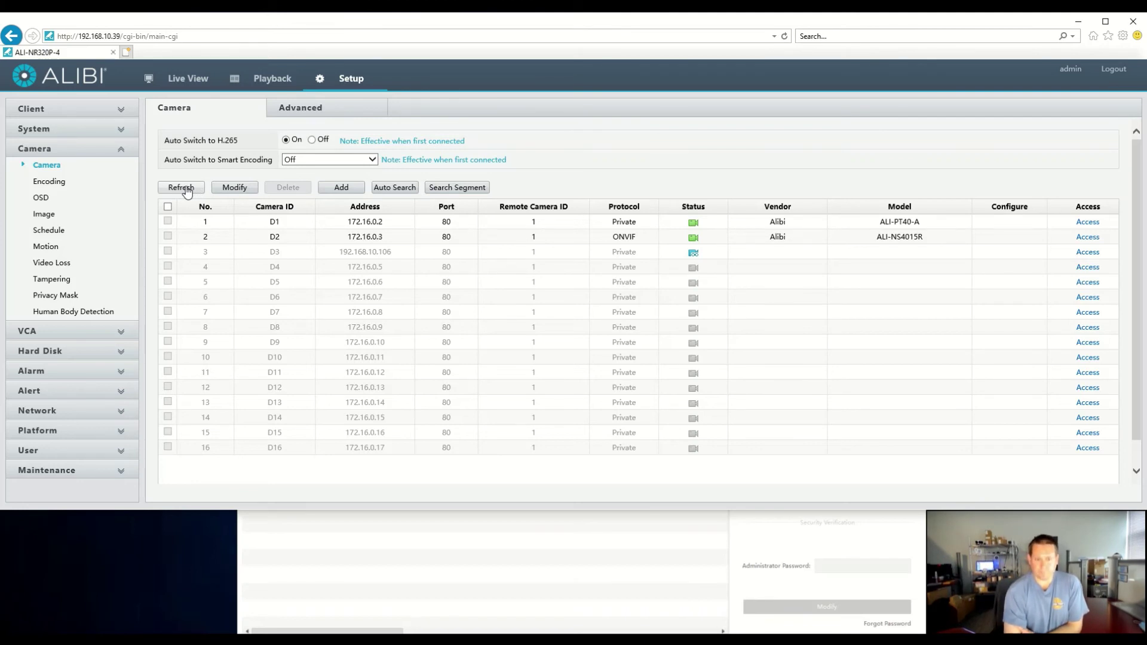
{"action": "left_click", "coordinate": [187, 188]}
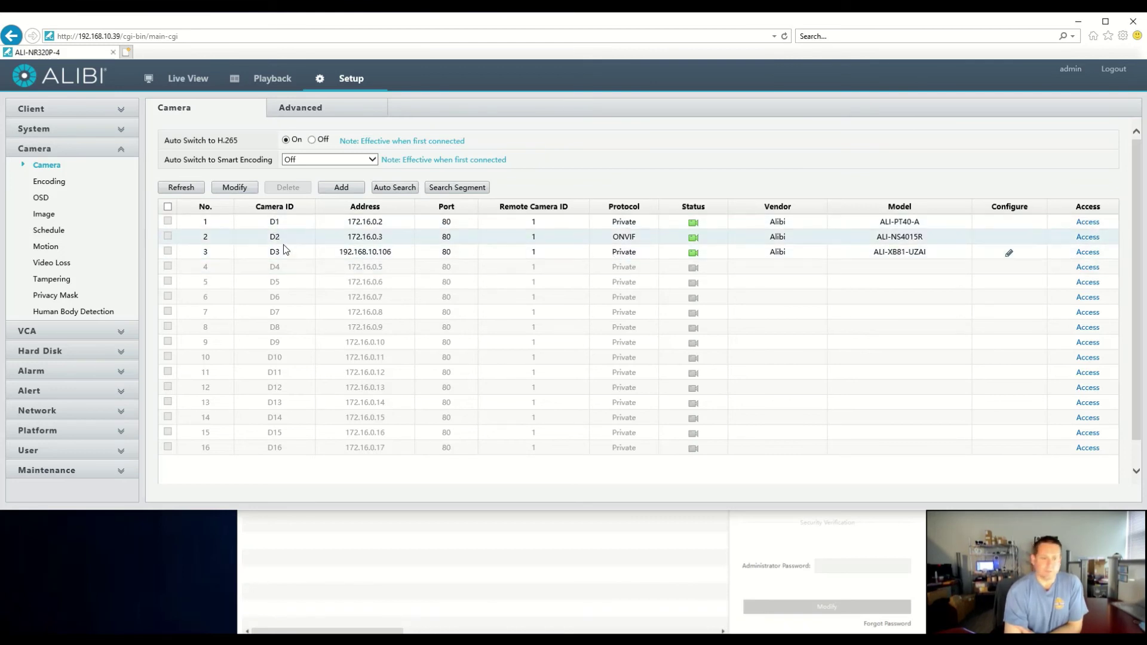
{"action": "left_click", "coordinate": [360, 269]}
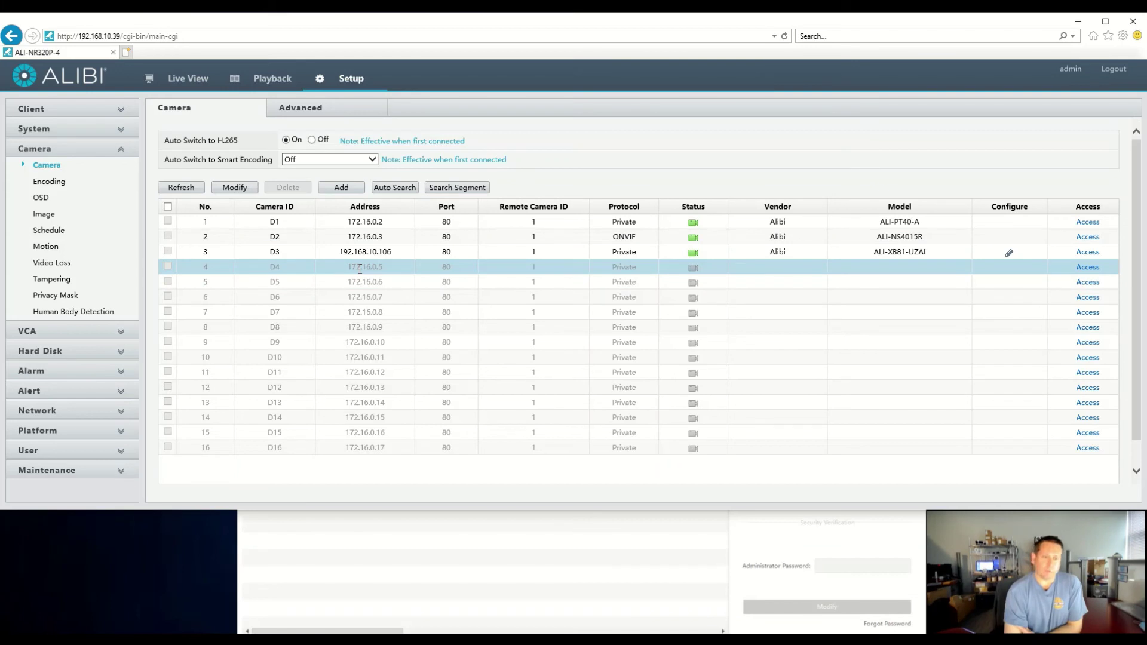
Edit channel D4 with IP Address add mode and the ONVIF protocol
{"action": "left_click", "coordinate": [244, 189]}
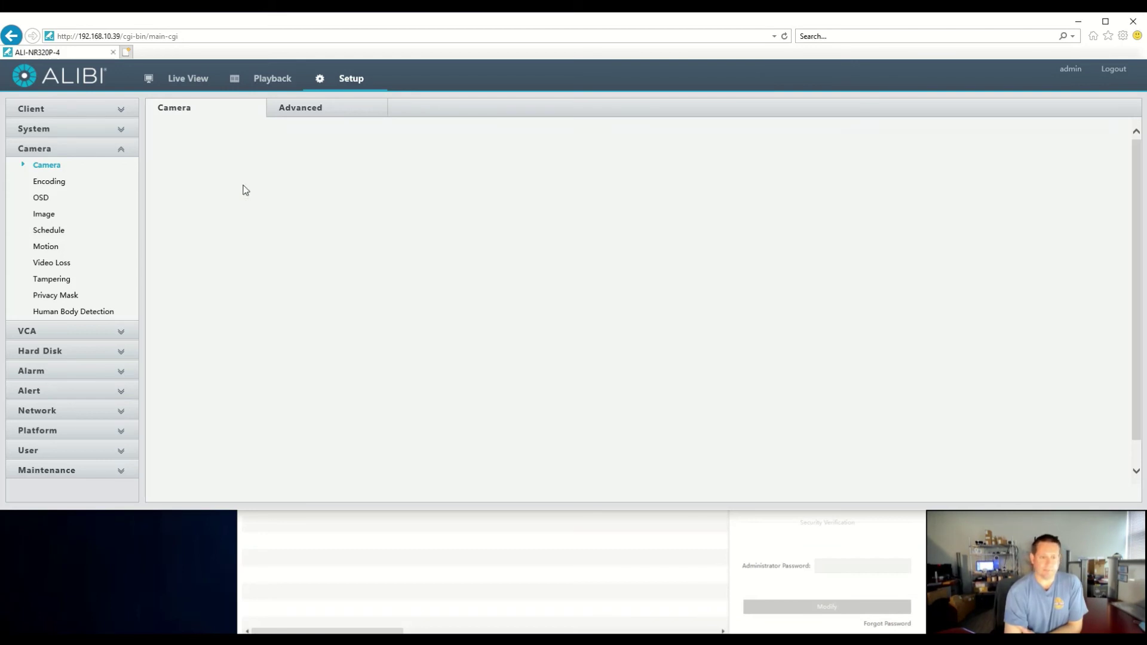
{"action": "left_click", "coordinate": [331, 141]}
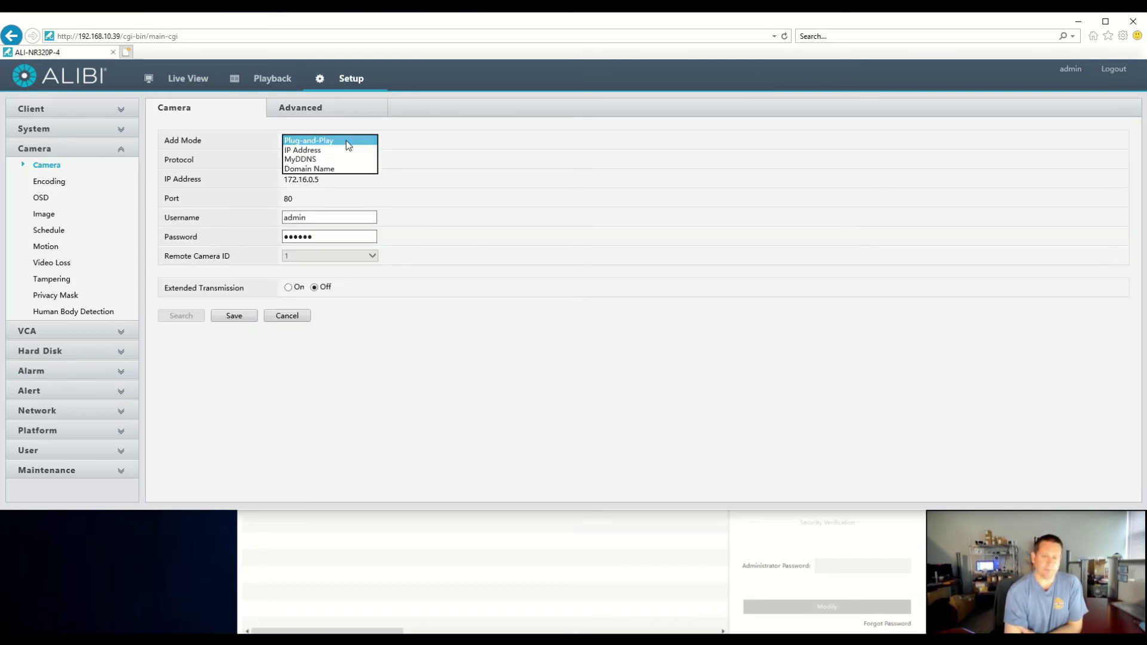
{"action": "left_click", "coordinate": [337, 148]}
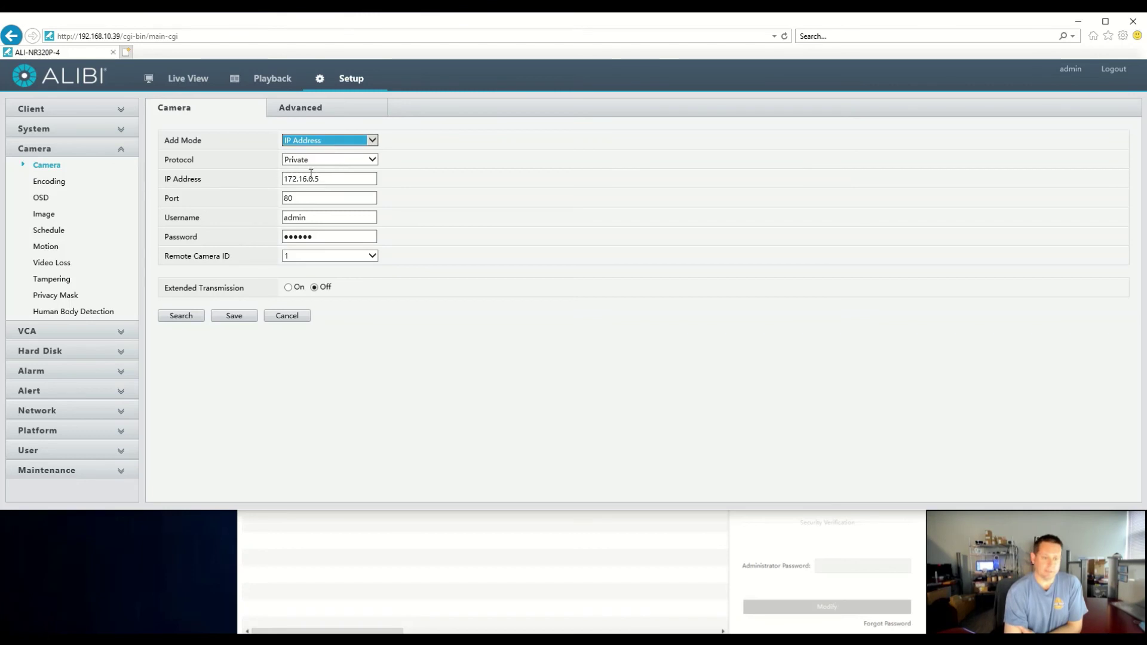
{"action": "left_click", "coordinate": [323, 160]}
{"action": "left_click", "coordinate": [318, 169]}
{"action": "double_click", "coordinate": [318, 179]}
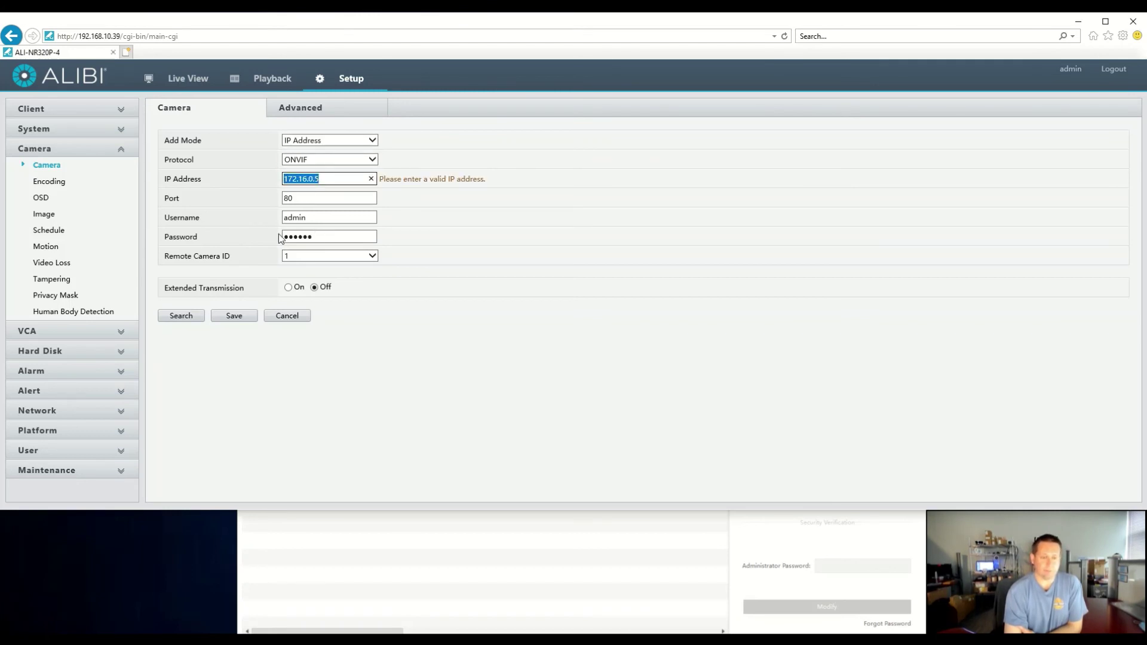
Load the ALI-NS2023R camera at 192.168.10.41 into channel D4, re-enter its password, and save
{"action": "left_click", "coordinate": [193, 316]}
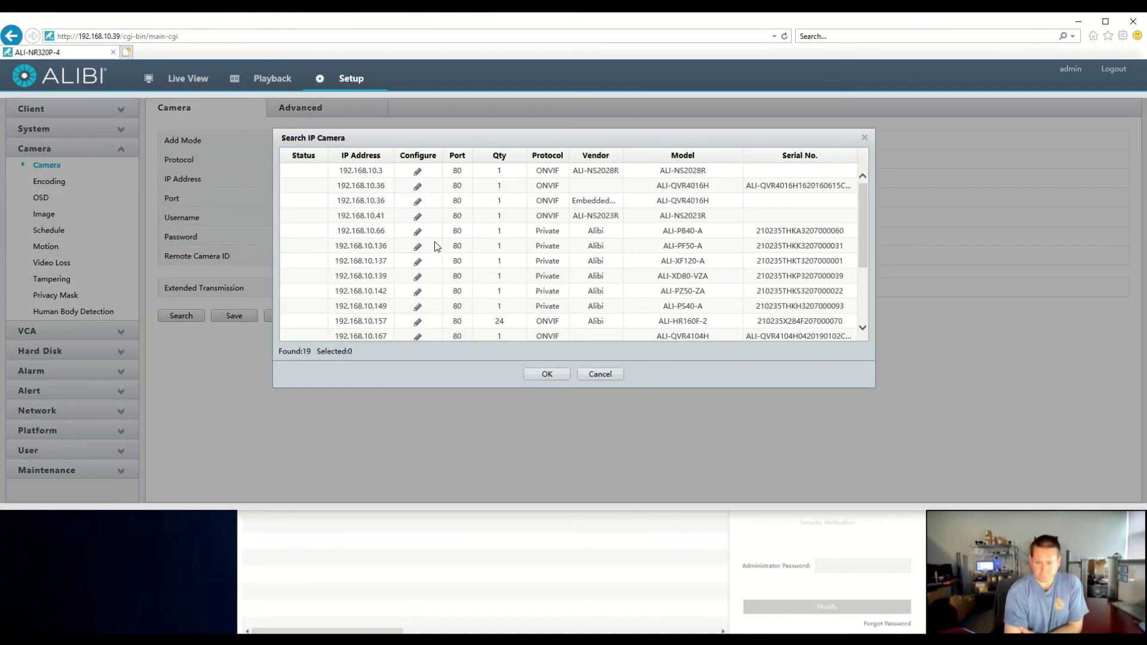
{"action": "left_click", "coordinate": [472, 217]}
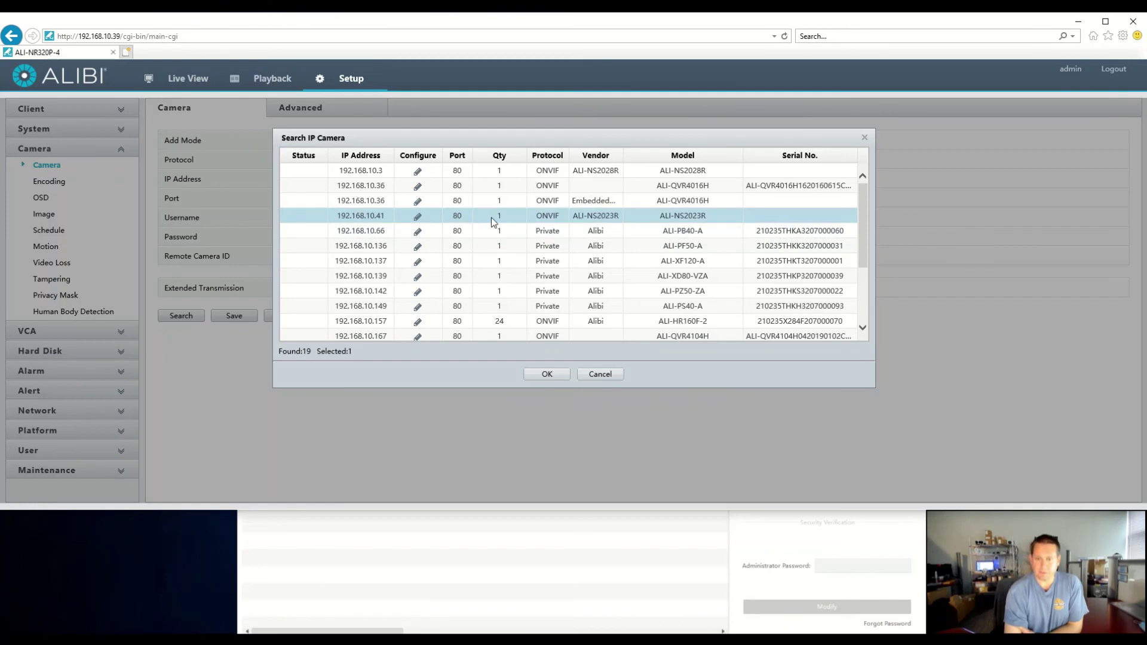
{"action": "left_click", "coordinate": [545, 374]}
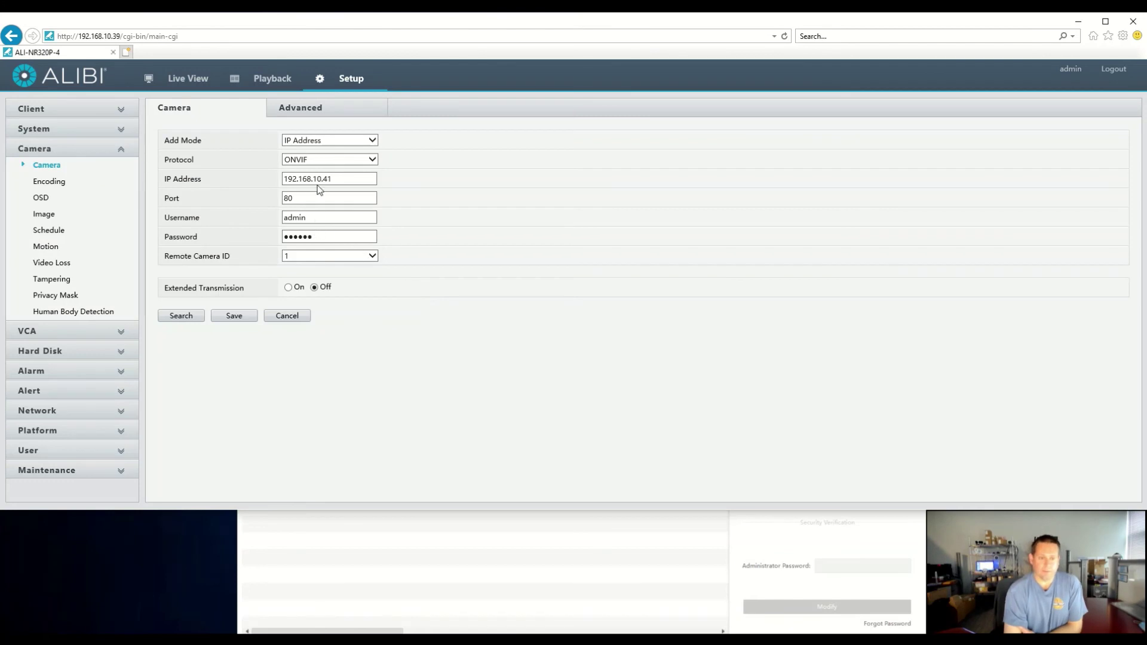
{"action": "left_click", "coordinate": [319, 235]}
{"action": "type", "text": "admin"}
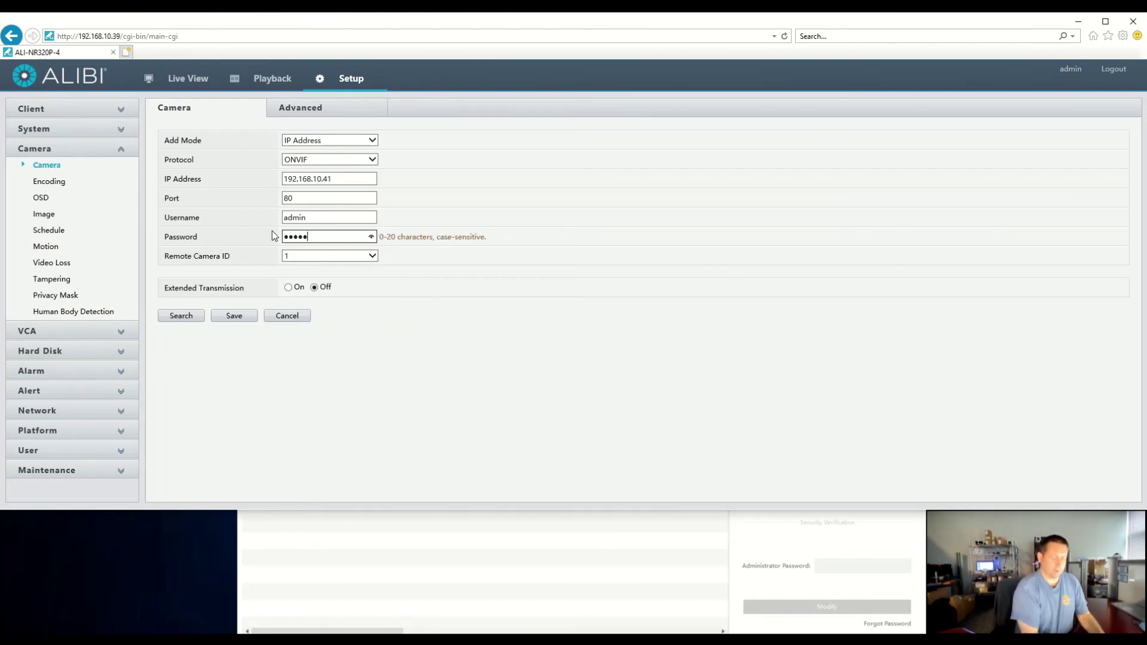
{"action": "type", "text": "1234"}
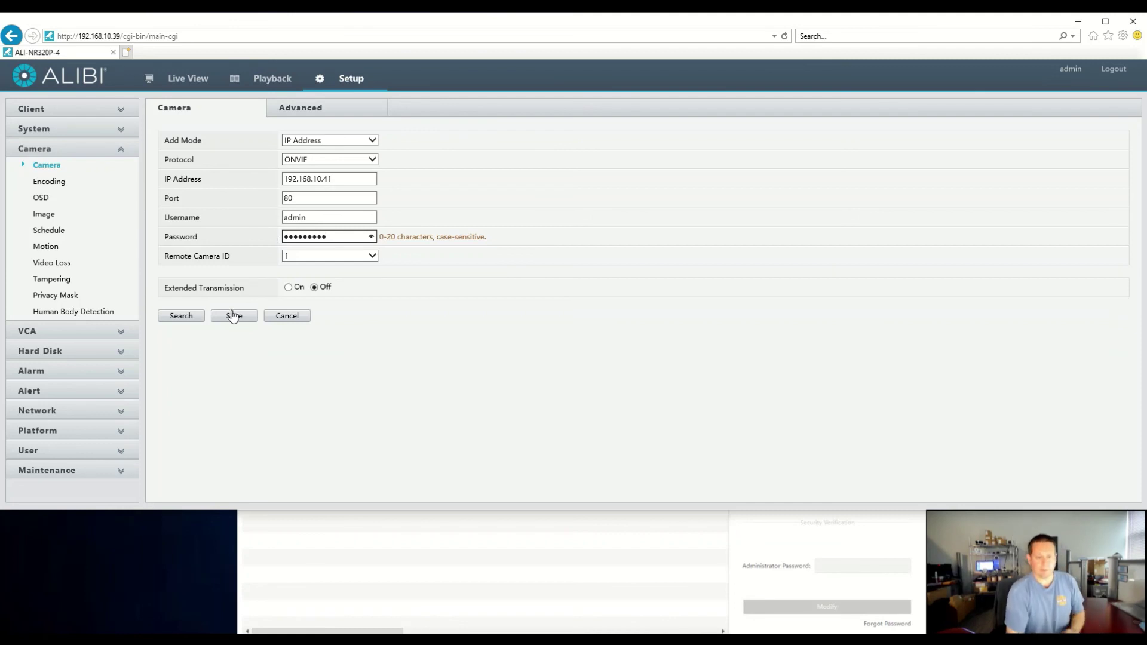
{"action": "left_click", "coordinate": [233, 316]}
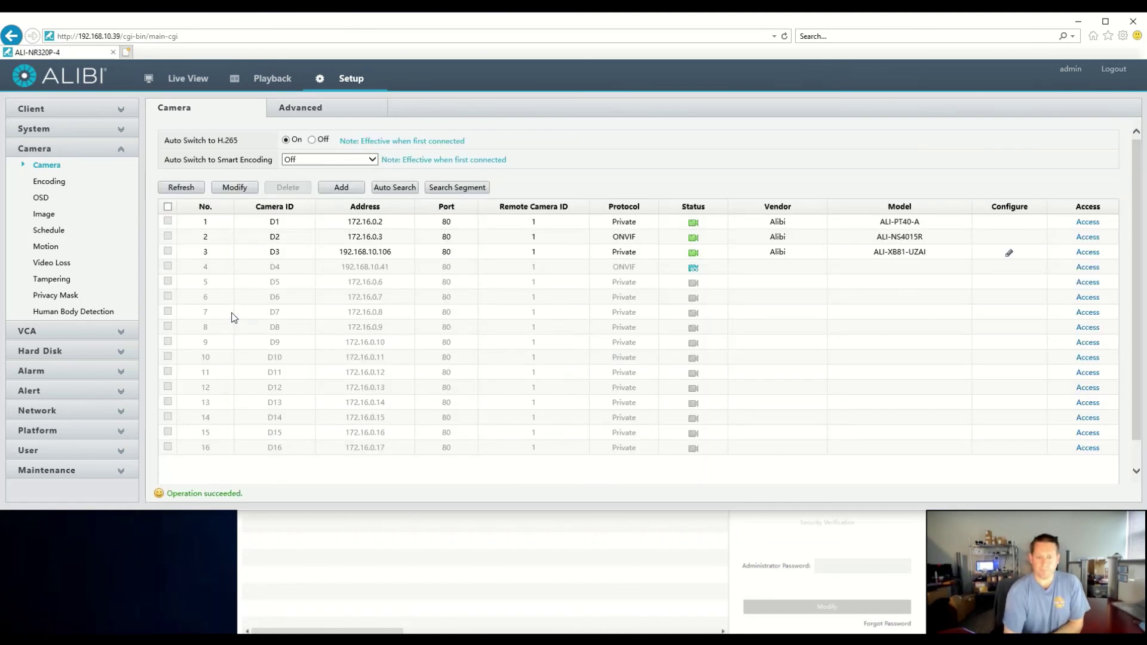
Refresh until channel D4 shows online as Alibi ALI-NS2023R, then switch to Live View
{"action": "left_click", "coordinate": [182, 188]}
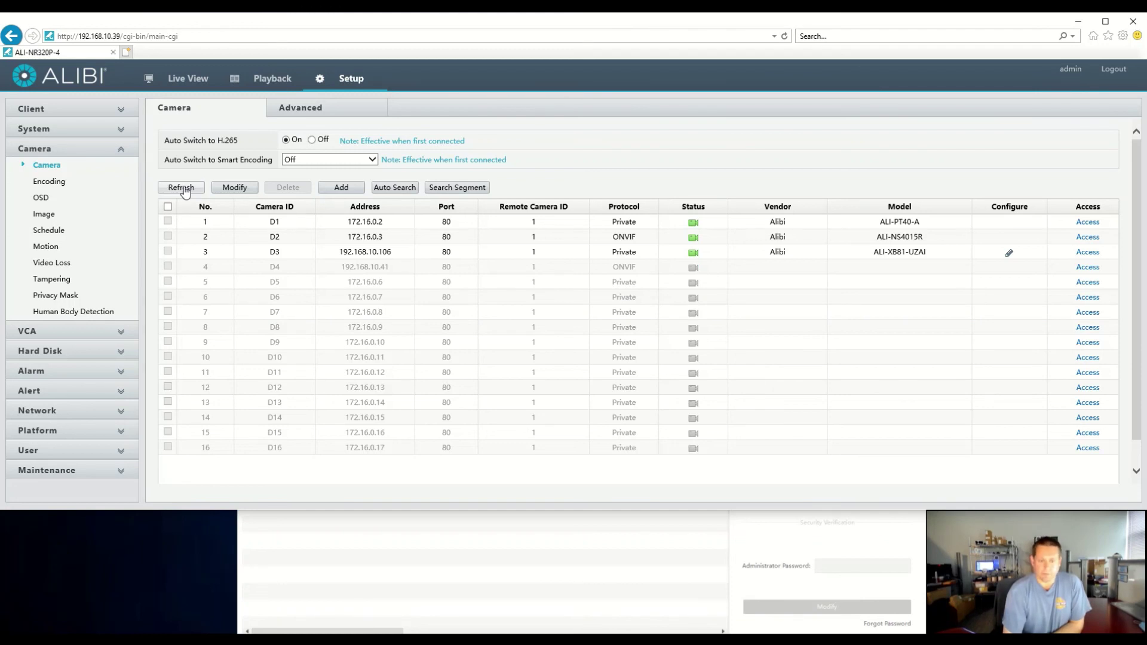
{"action": "left_click", "coordinate": [182, 188]}
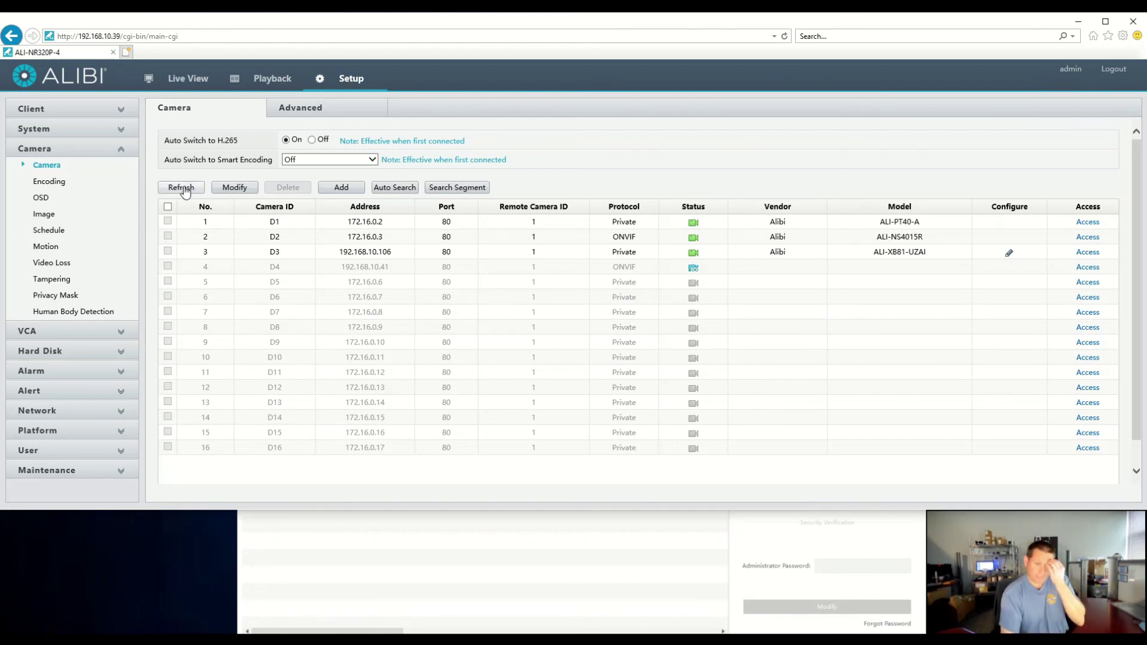
{"action": "left_click", "coordinate": [183, 189]}
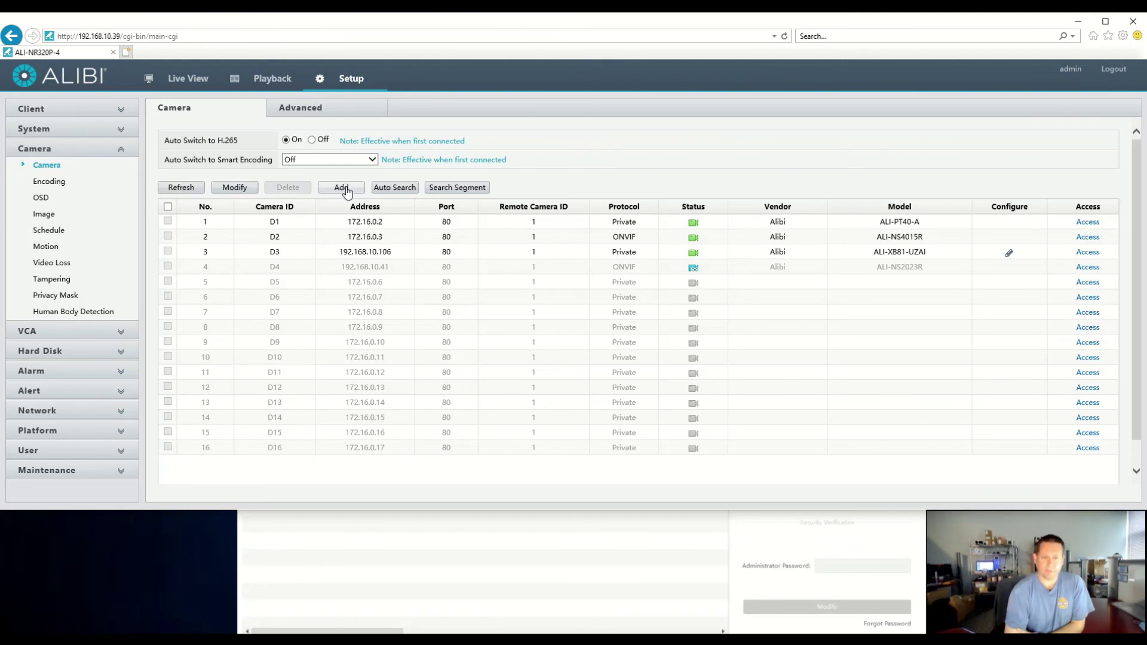
{"action": "left_click", "coordinate": [181, 188]}
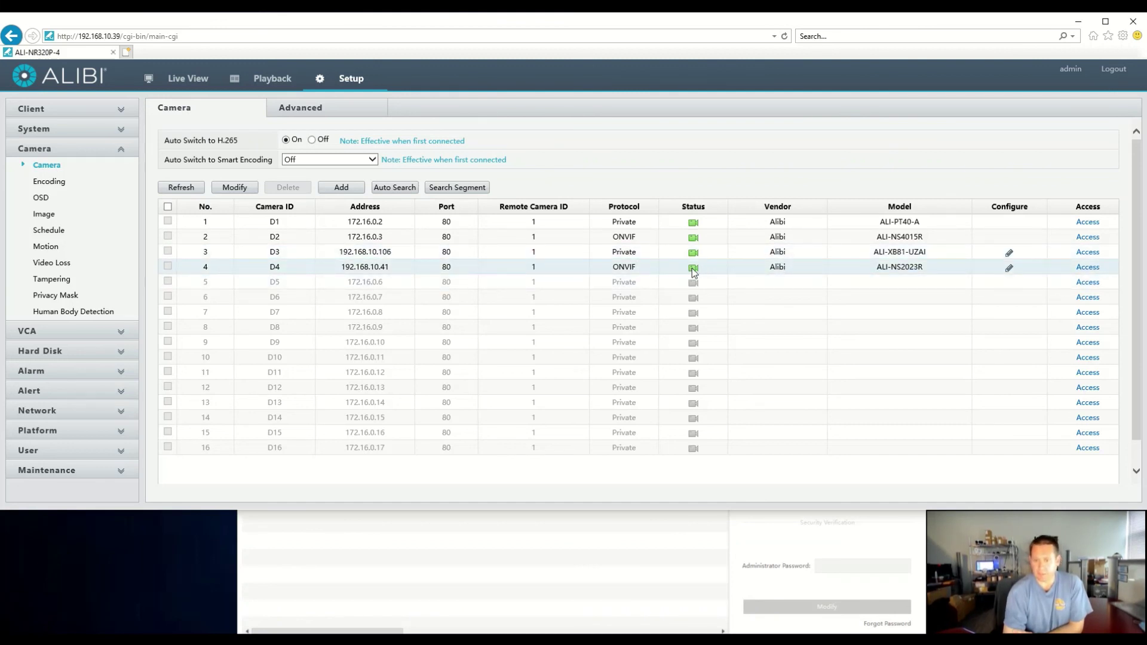
{"action": "left_click", "coordinate": [186, 79]}
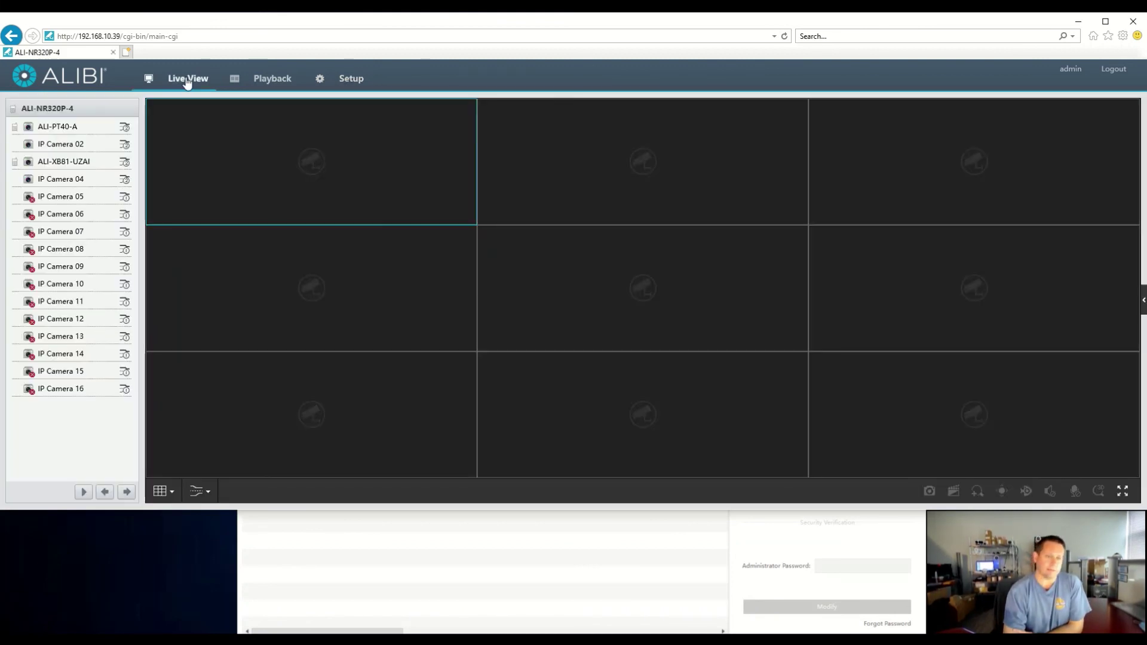
Play live feeds from ALI-PT40-A, IP Camera 02, ALI-XB81-UZAI and IP Camera 04
{"action": "left_click", "coordinate": [27, 130]}
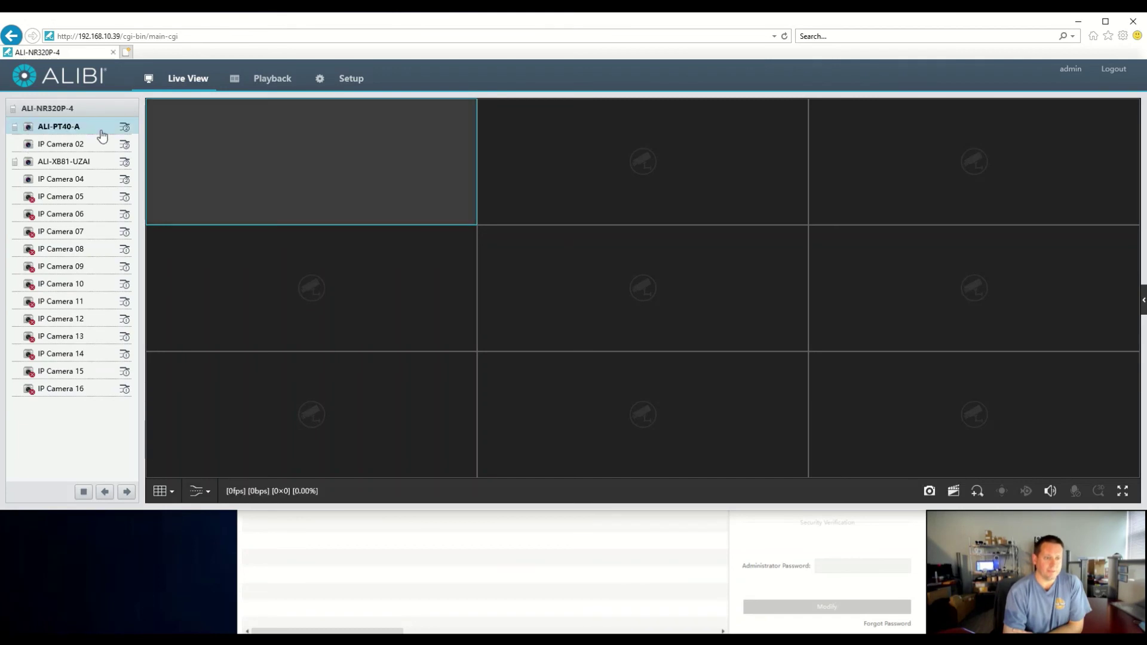
{"action": "left_click", "coordinate": [25, 146]}
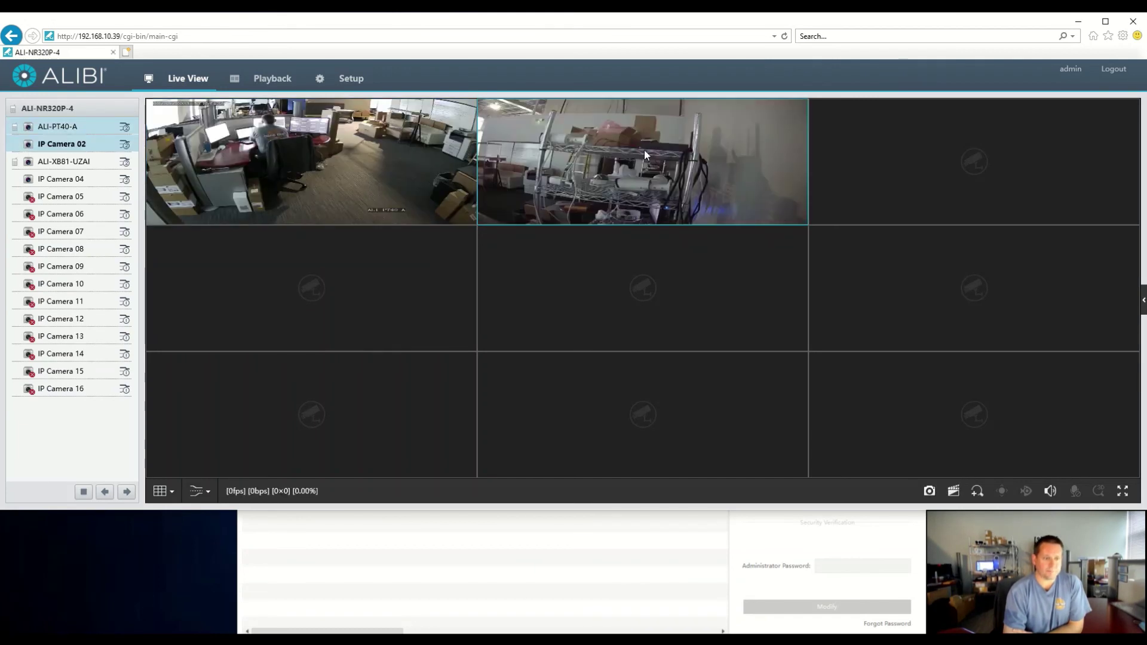
{"action": "left_click", "coordinate": [28, 162]}
{"action": "left_click", "coordinate": [29, 181]}
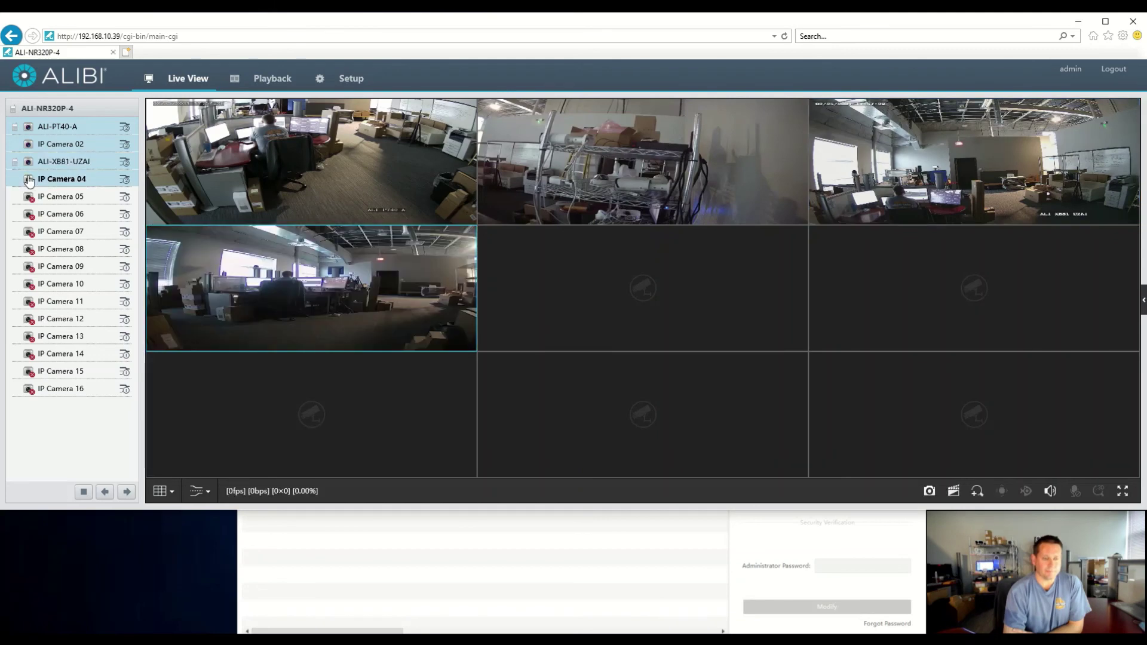